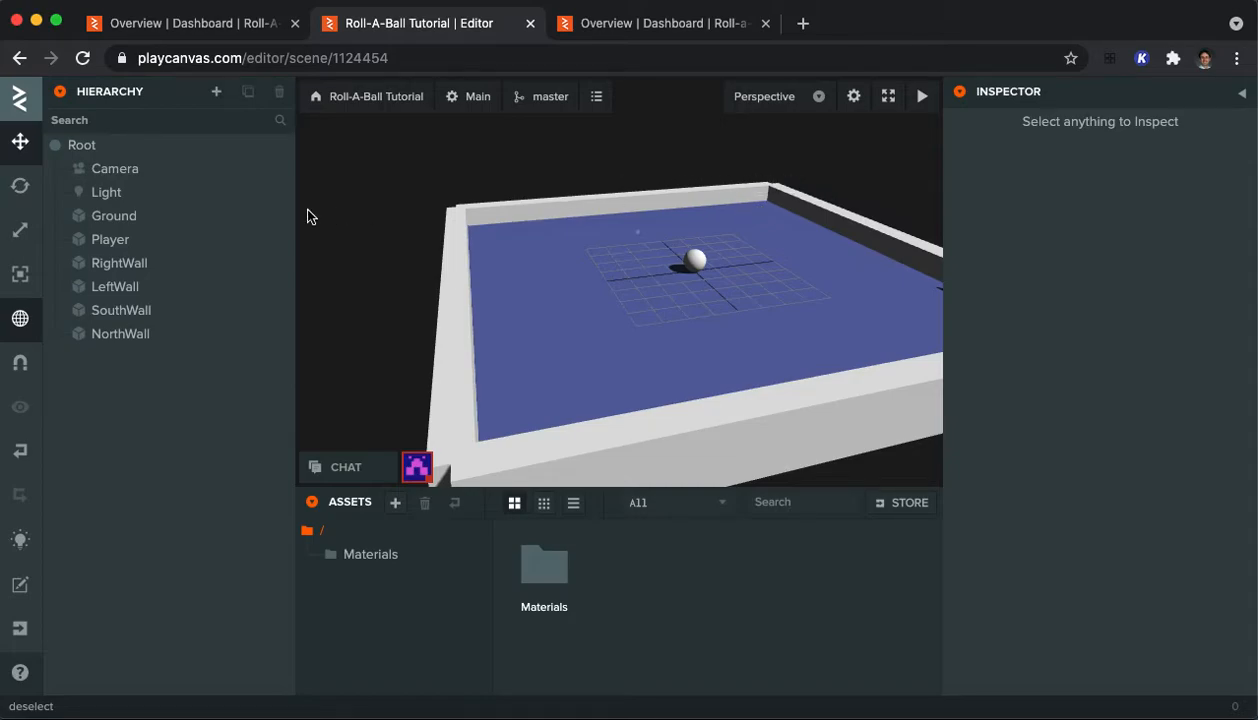
Add a Rigid Body component to the Ground, Player, RightWall, LeftWall, SouthWall and NorthWall entities together
{"action": "left_click", "coordinate": [133, 216]}
{"action": "left_click", "coordinate": [132, 240], "text": "super"}
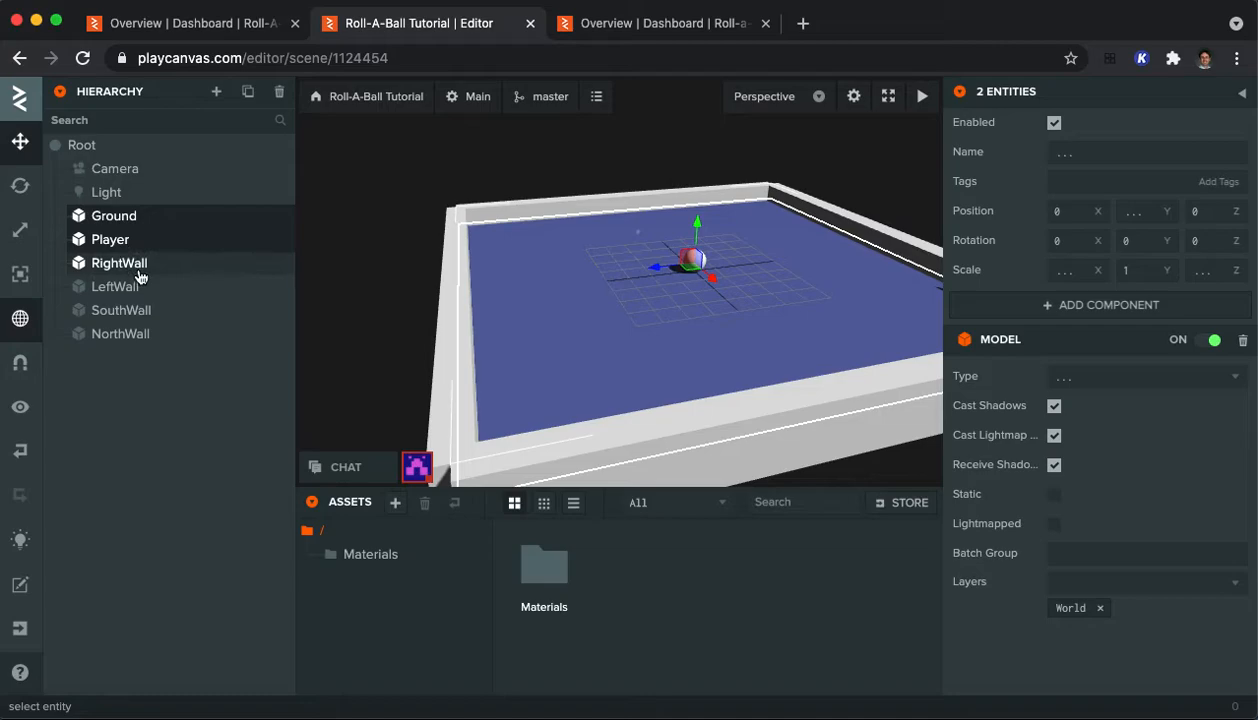
{"action": "left_click", "coordinate": [138, 268], "text": "super"}
{"action": "left_click", "coordinate": [130, 292], "text": "super"}
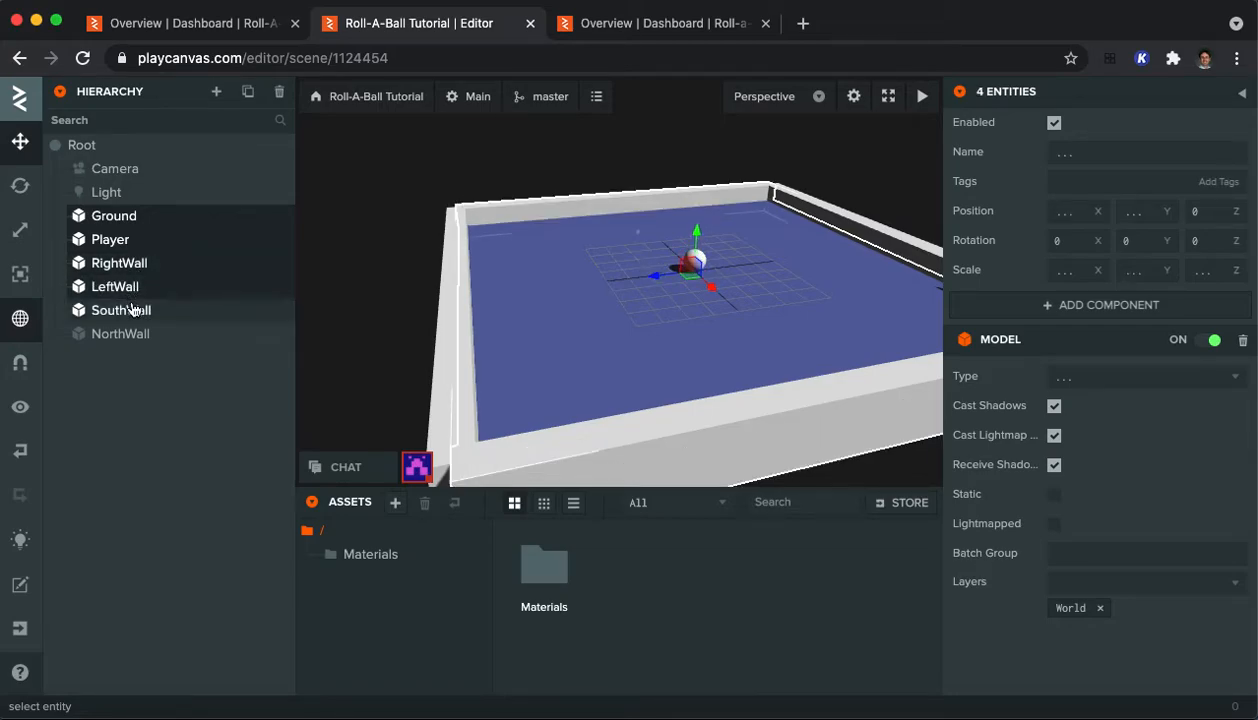
{"action": "left_click", "coordinate": [132, 311], "text": "super"}
{"action": "left_click", "coordinate": [133, 334], "text": "super"}
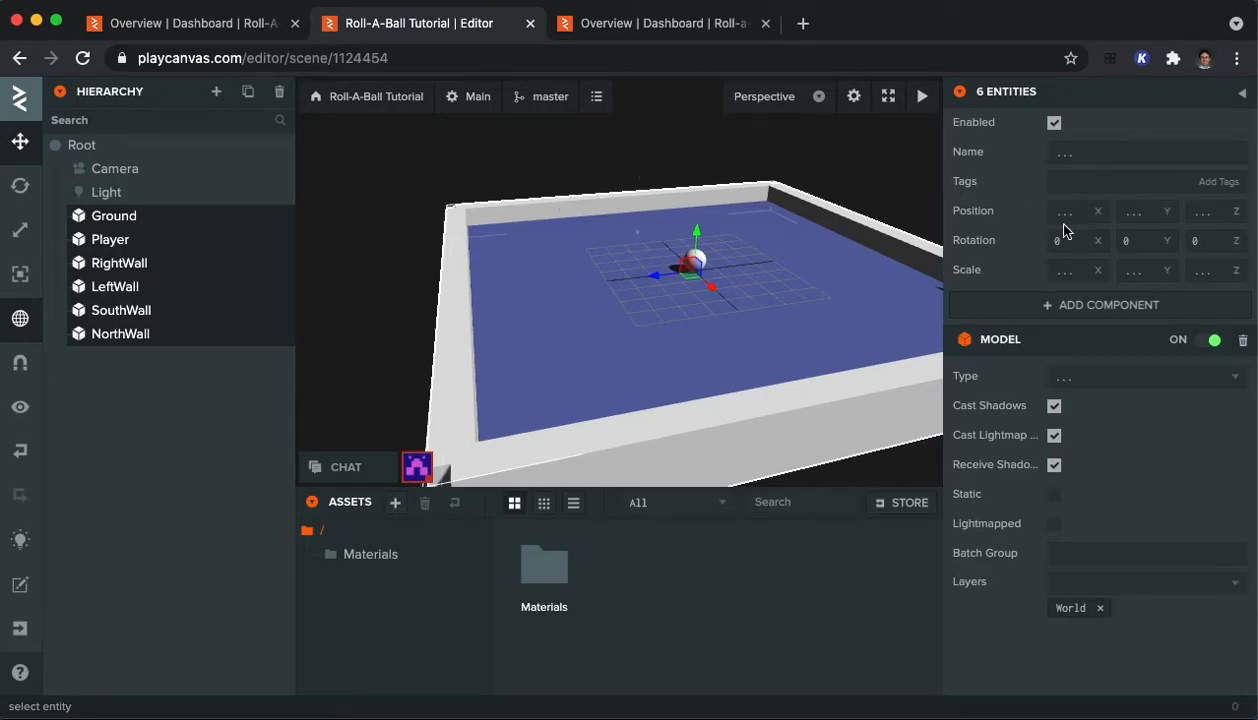
{"action": "left_click", "coordinate": [1055, 304]}
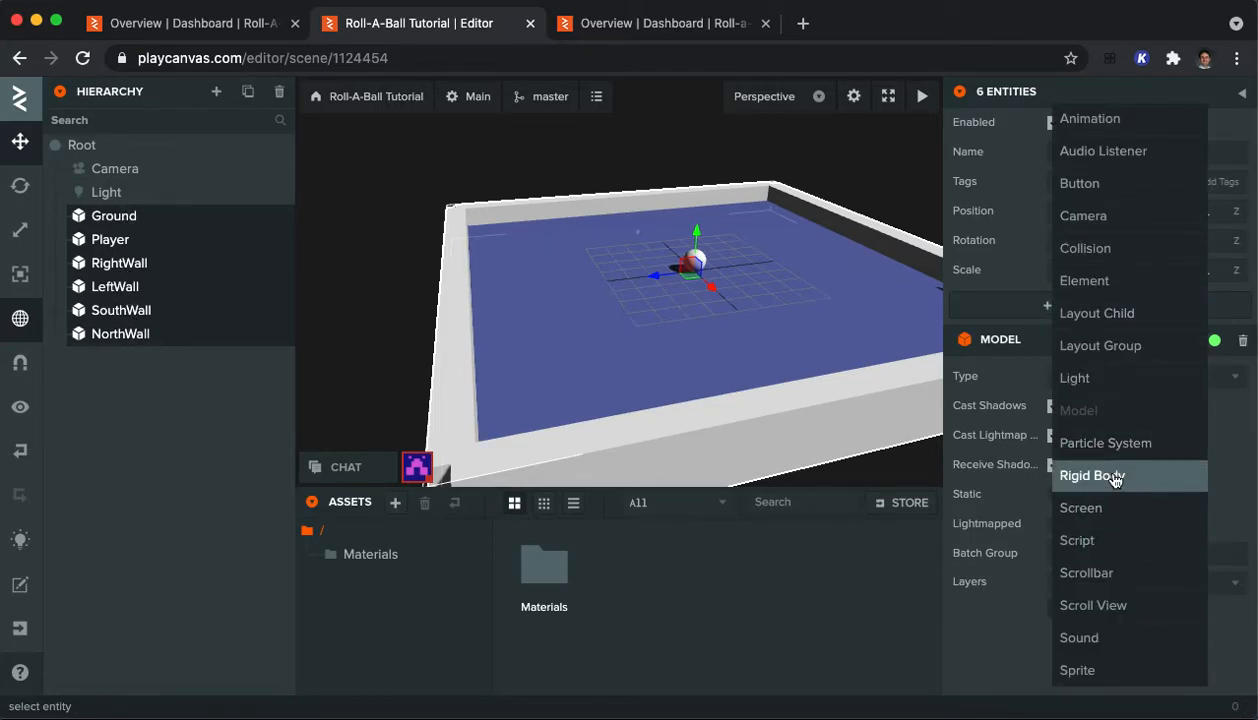
{"action": "left_click", "coordinate": [1114, 477]}
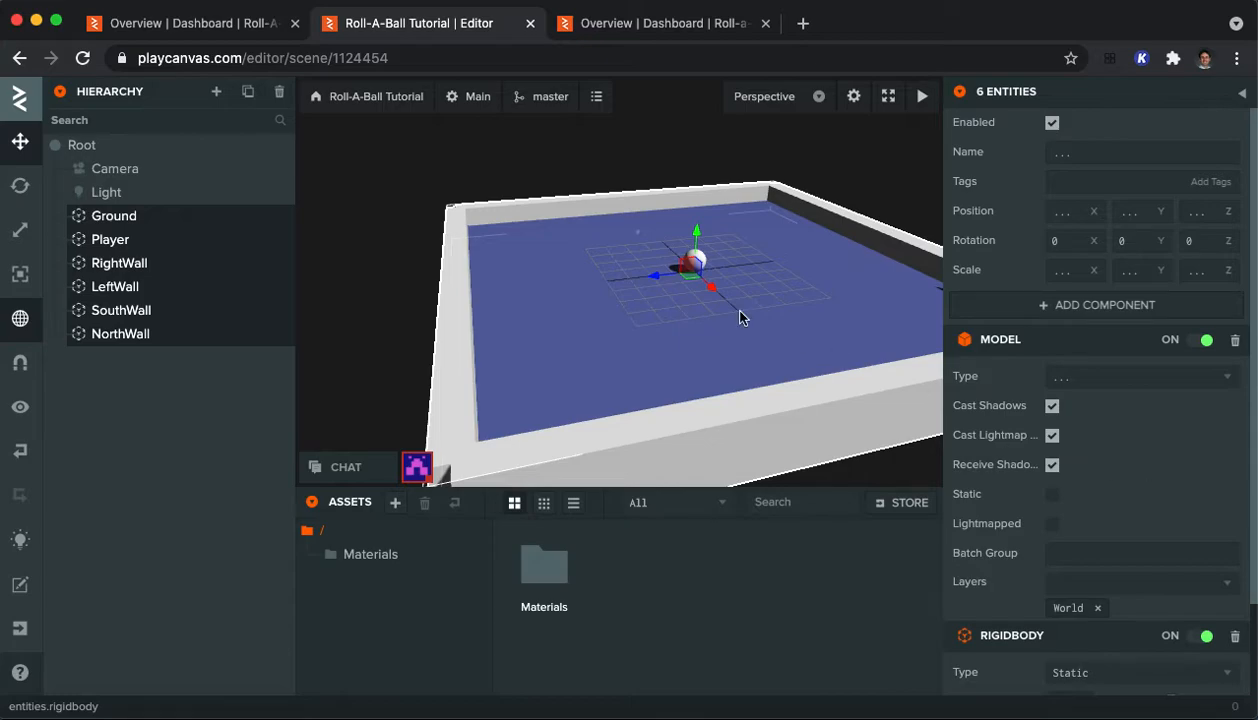
Add a Collision component to the six selected entities and import the missing Ammo physics module
{"action": "left_click", "coordinate": [1025, 305]}
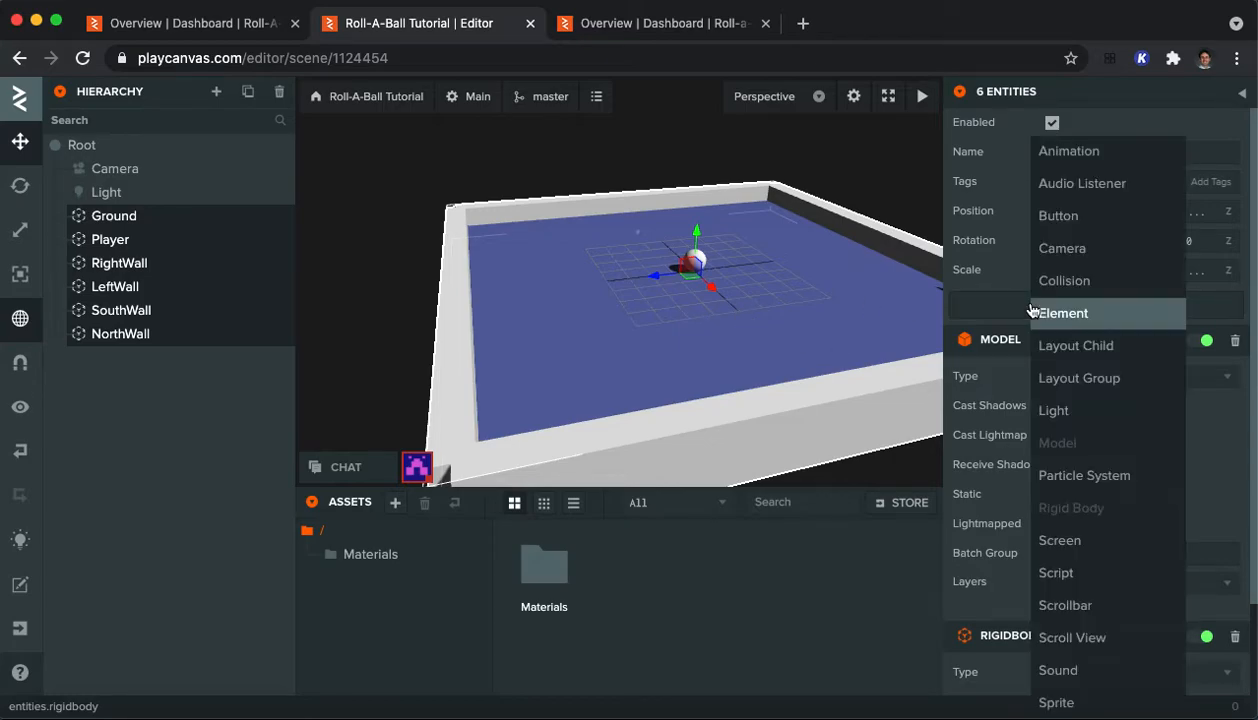
{"action": "left_click", "coordinate": [1087, 283]}
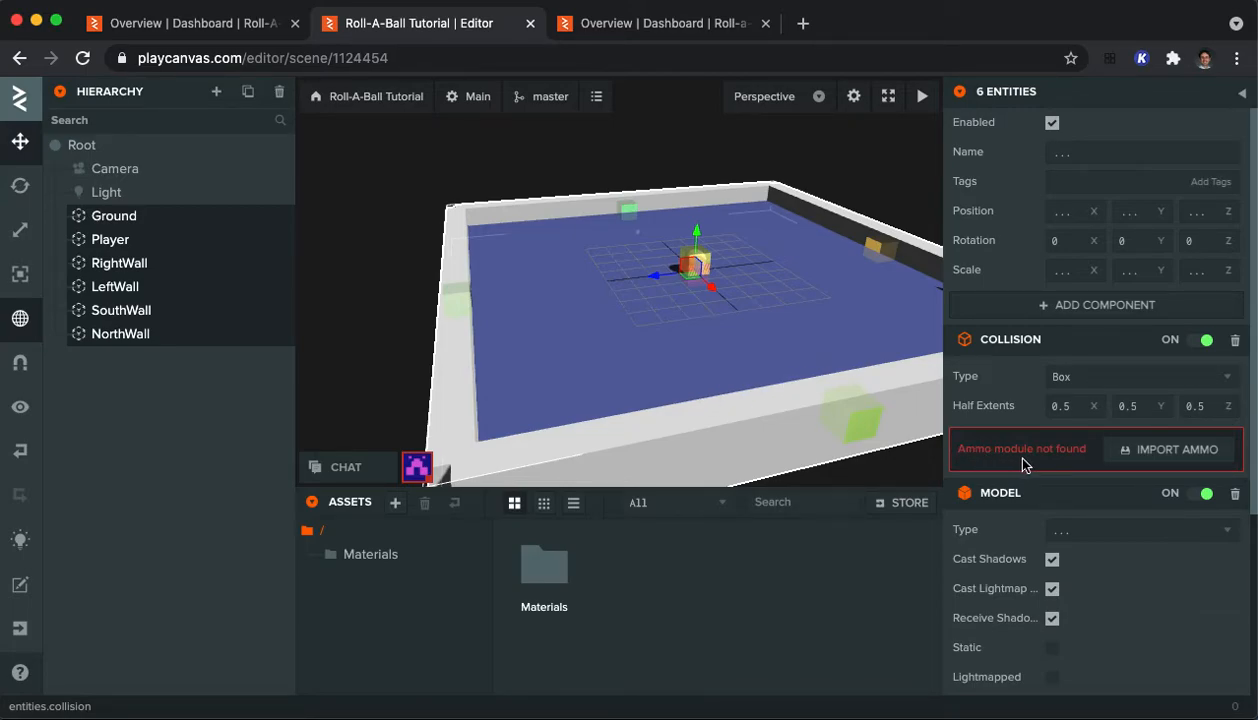
{"action": "left_click", "coordinate": [1150, 452]}
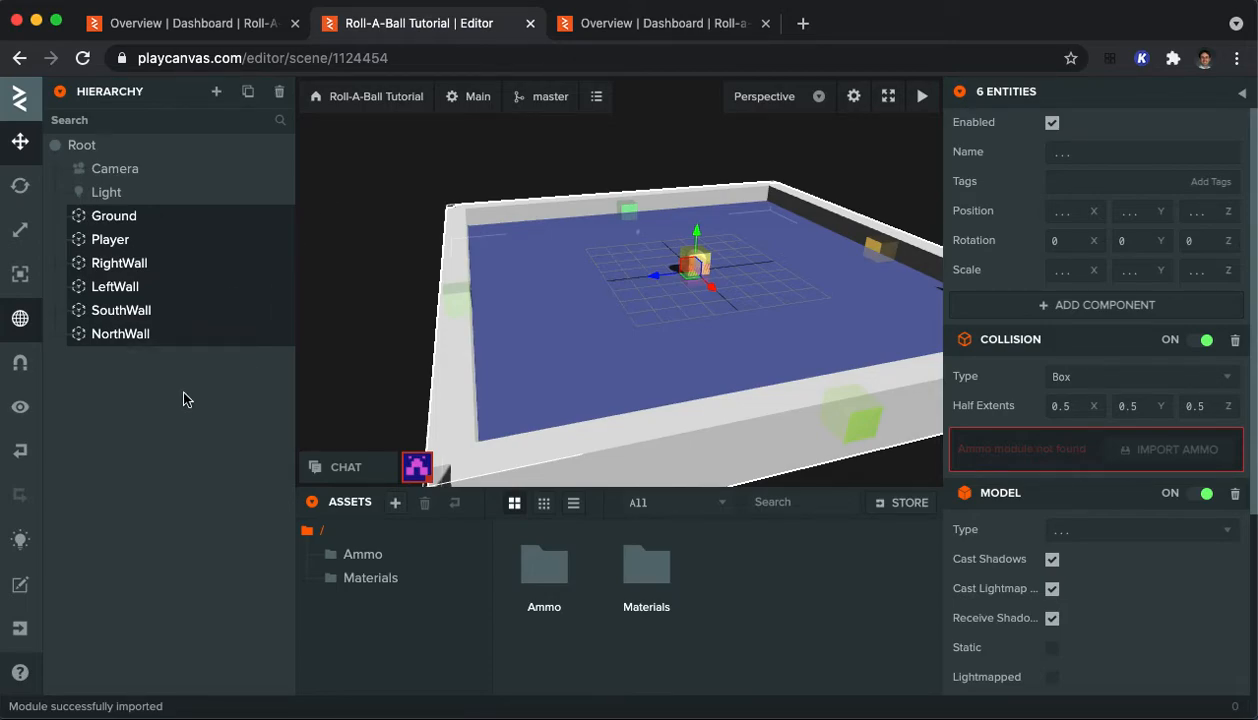
Set the Ground entity's collision box half extents to 10 in X and 10 in Z
{"action": "left_click", "coordinate": [157, 218]}
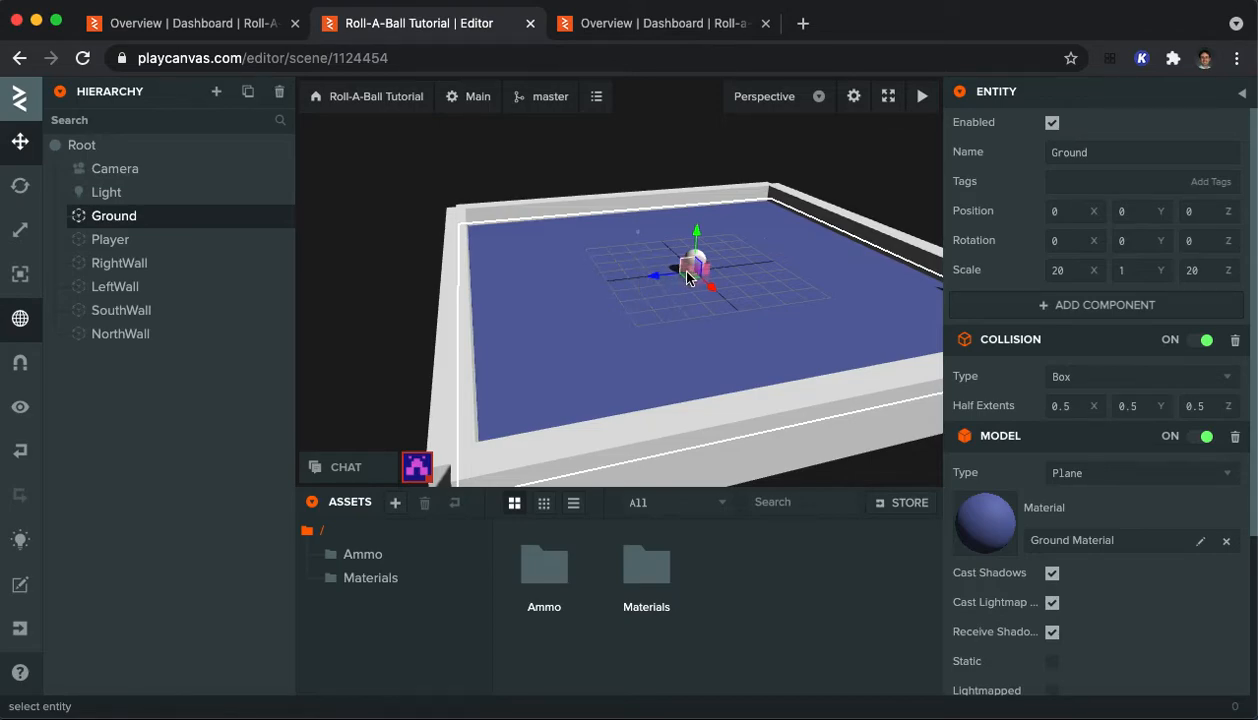
{"action": "left_click", "coordinate": [1061, 406]}
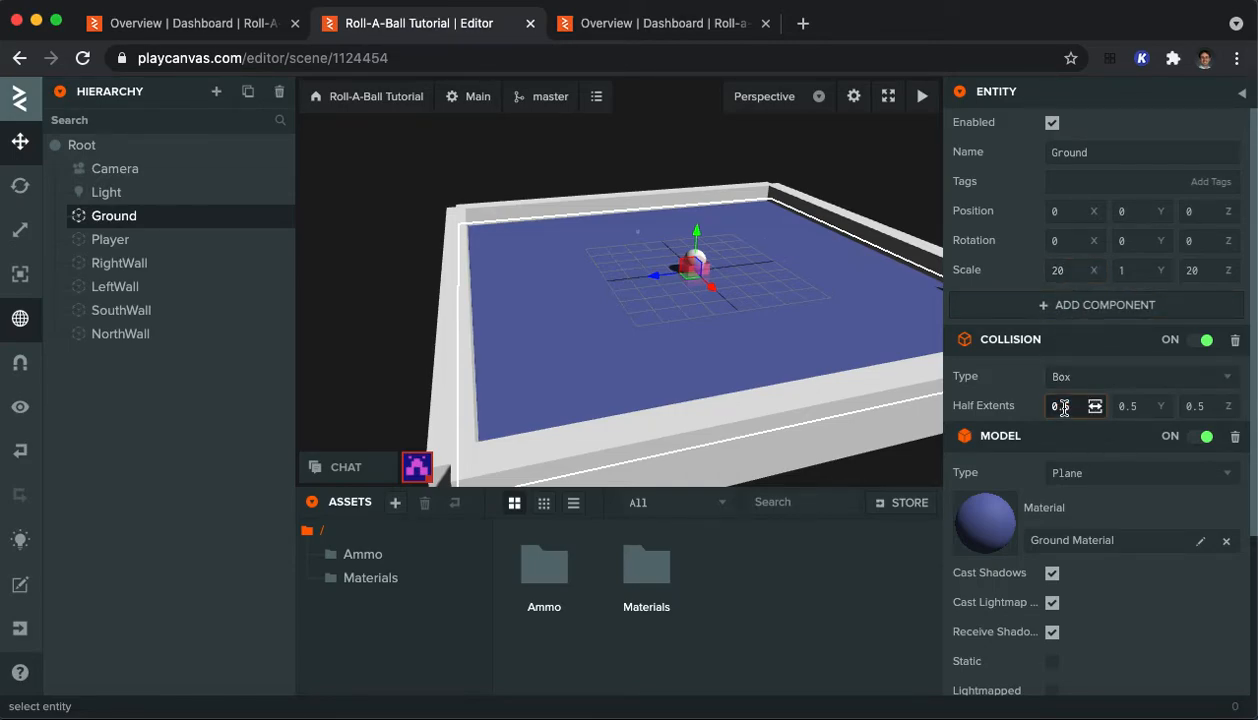
{"action": "type", "text": "10"}
{"action": "key", "text": "Tab"}
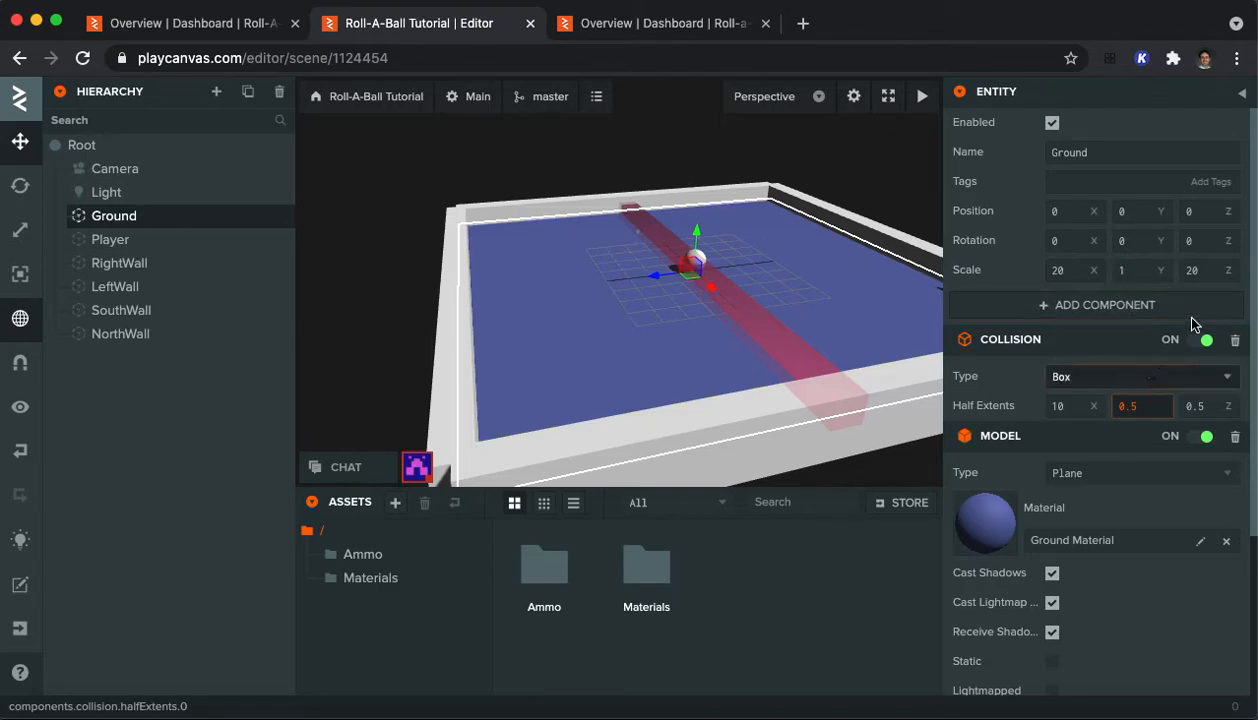
{"action": "left_click", "coordinate": [1190, 406]}
{"action": "type", "text": "10"}
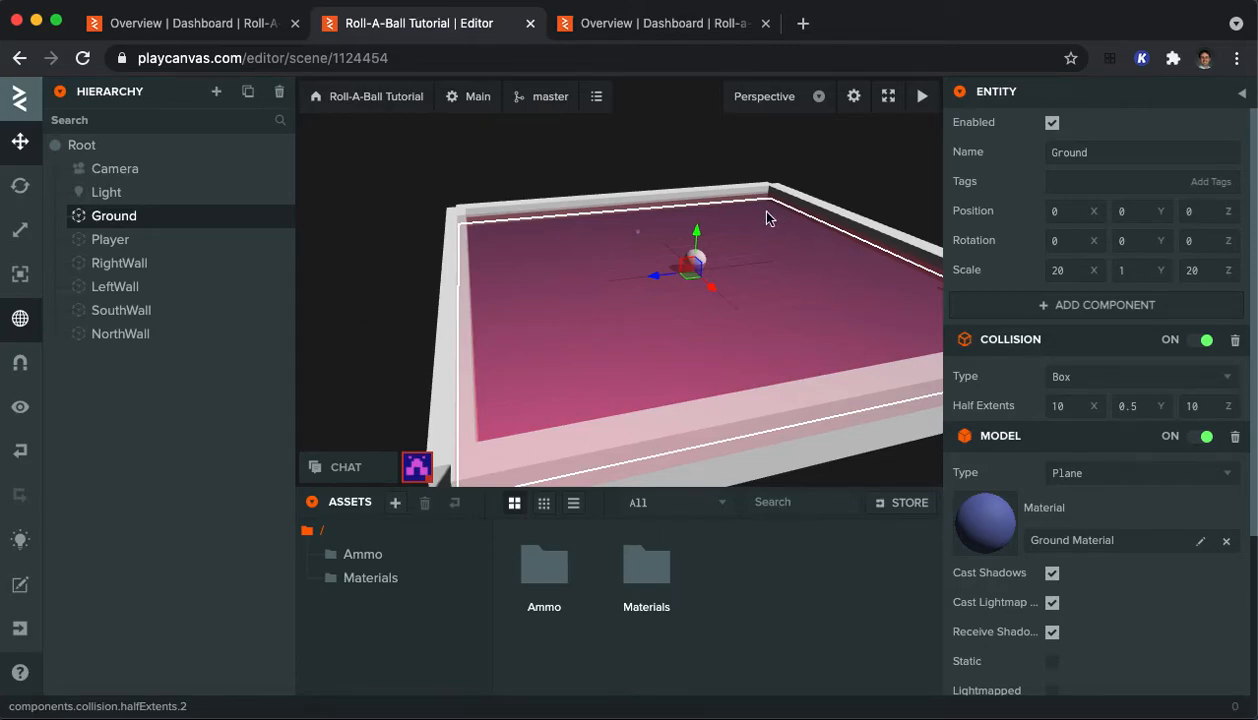
{"action": "scroll", "coordinate": [1126, 412], "scroll_direction": "down", "scroll_amount": 5}
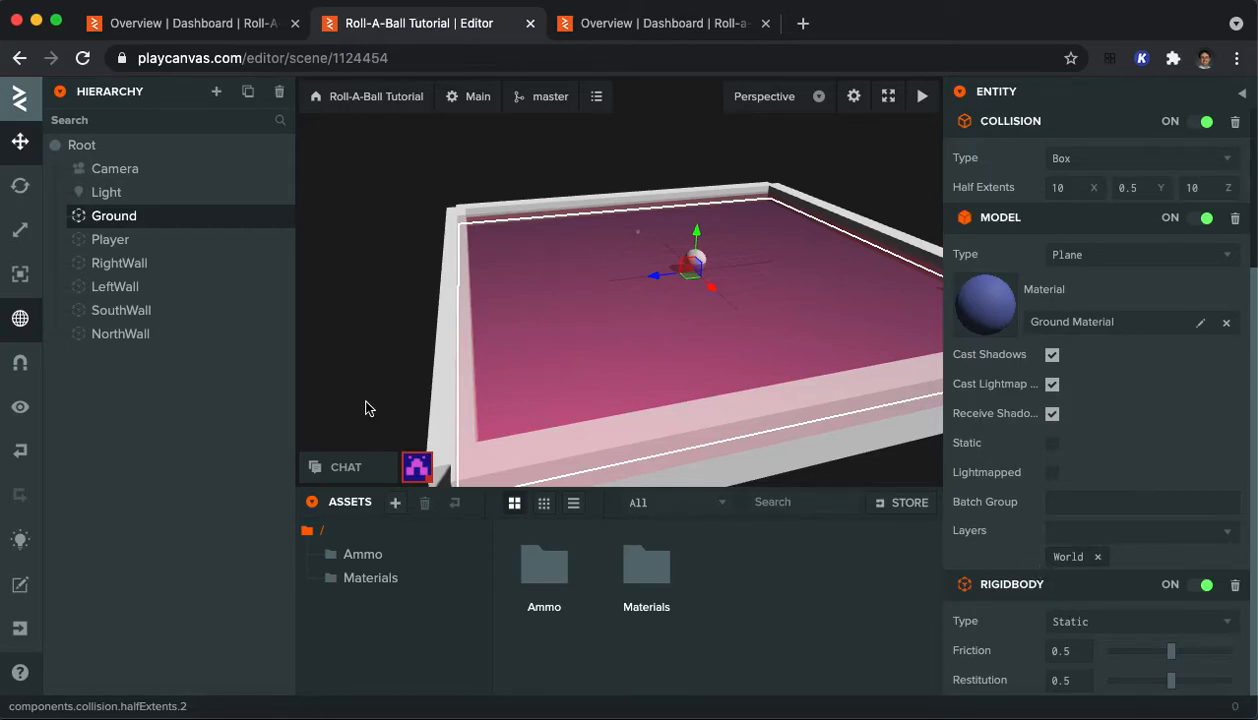
Change the Player entity's collision type to Sphere and check its fit around the ball
{"action": "left_click", "coordinate": [110, 240]}
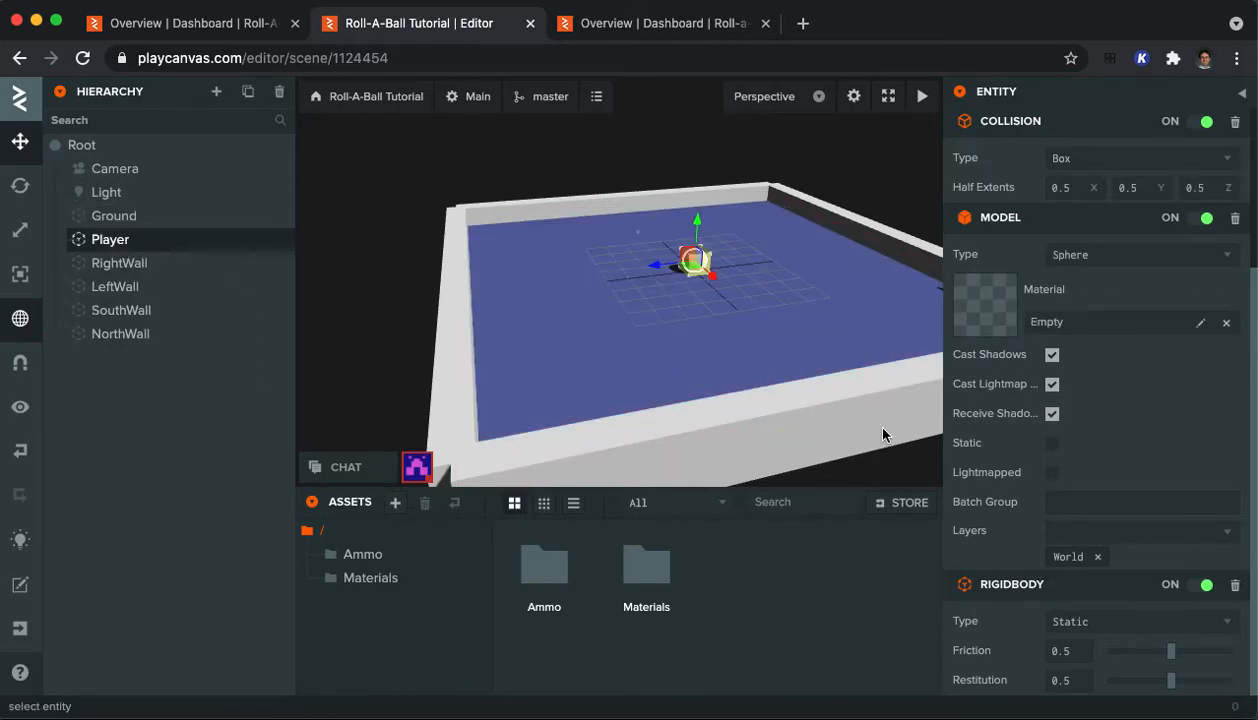
{"action": "scroll", "coordinate": [1160, 338], "scroll_direction": "up", "scroll_amount": 2}
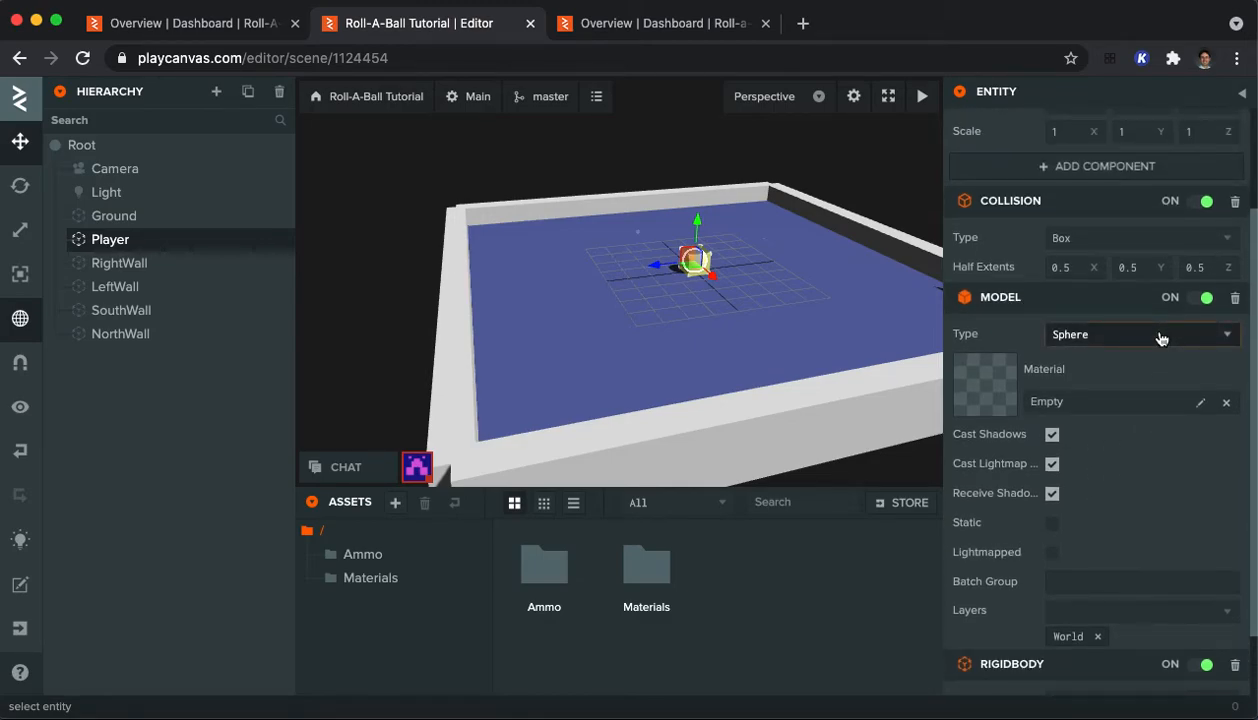
{"action": "scroll", "coordinate": [1160, 338], "scroll_direction": "up", "scroll_amount": 1}
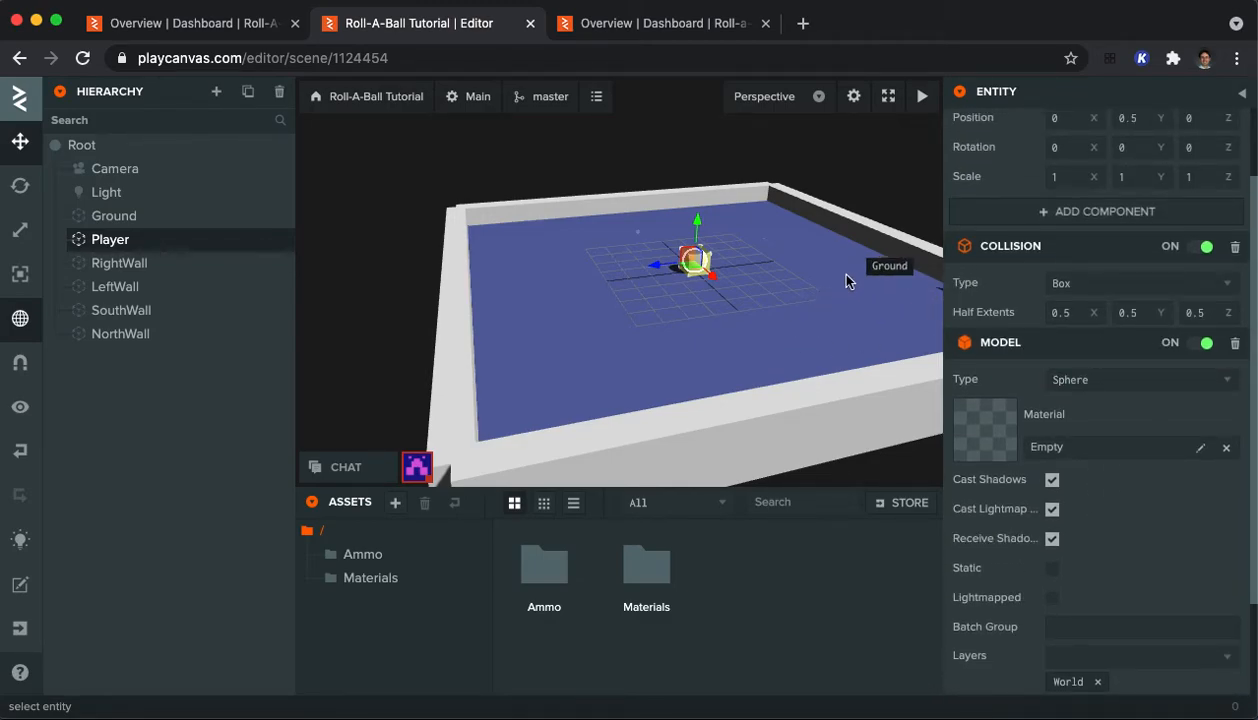
{"action": "left_click", "coordinate": [1057, 290]}
{"action": "left_click", "coordinate": [1085, 327]}
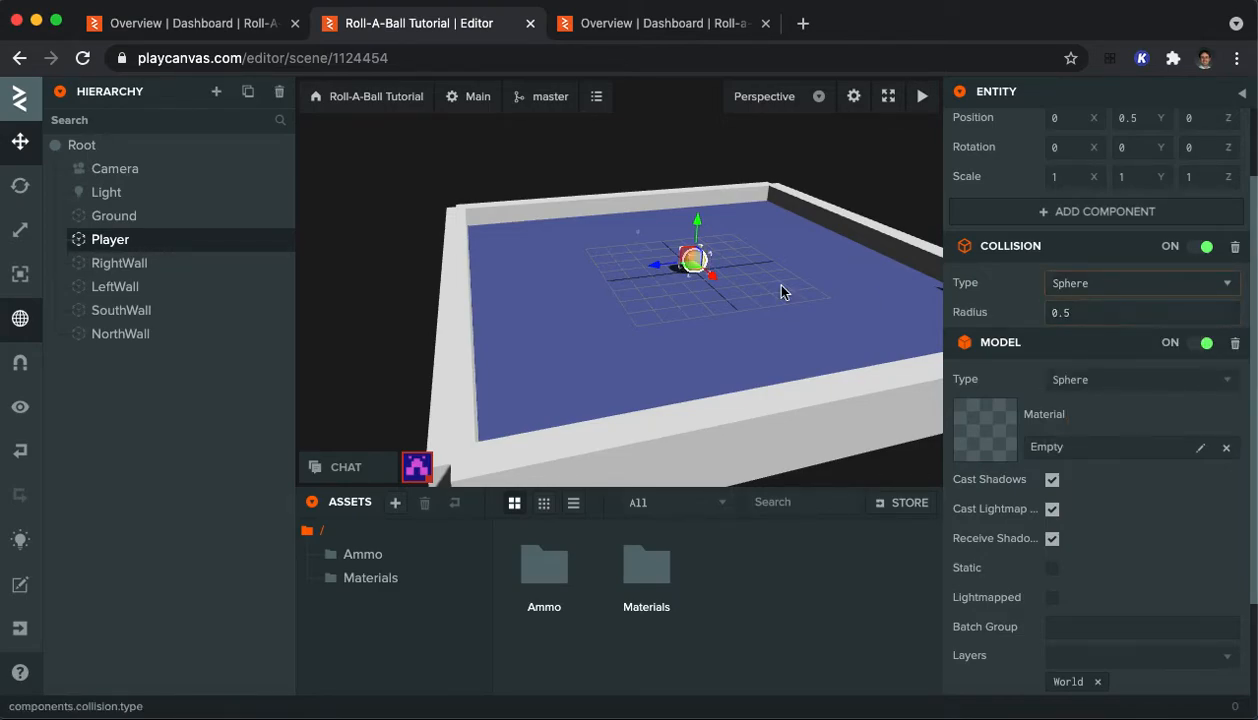
{"action": "scroll", "coordinate": [782, 291], "scroll_direction": "up", "scroll_amount": 5}
{"action": "scroll", "coordinate": [782, 291], "scroll_direction": "down", "scroll_amount": 2}
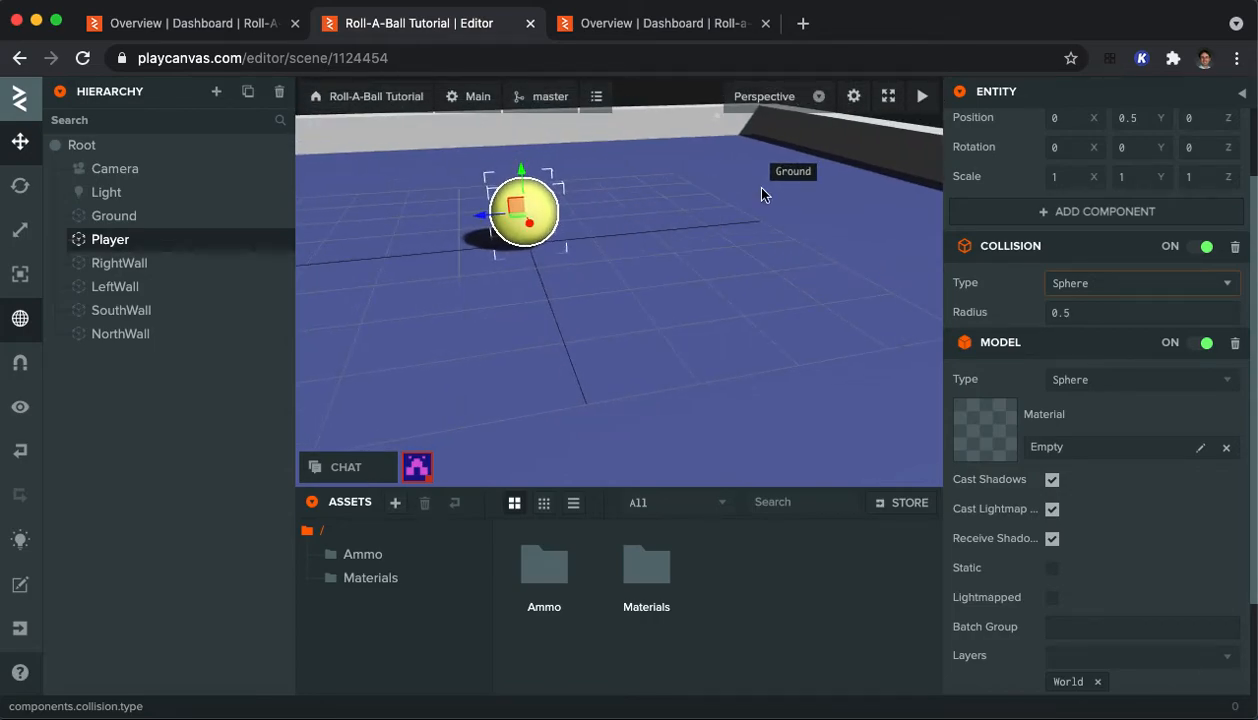
Set the Player's rigid body type to Dynamic
{"action": "scroll", "coordinate": [1110, 509], "scroll_direction": "down", "scroll_amount": 3}
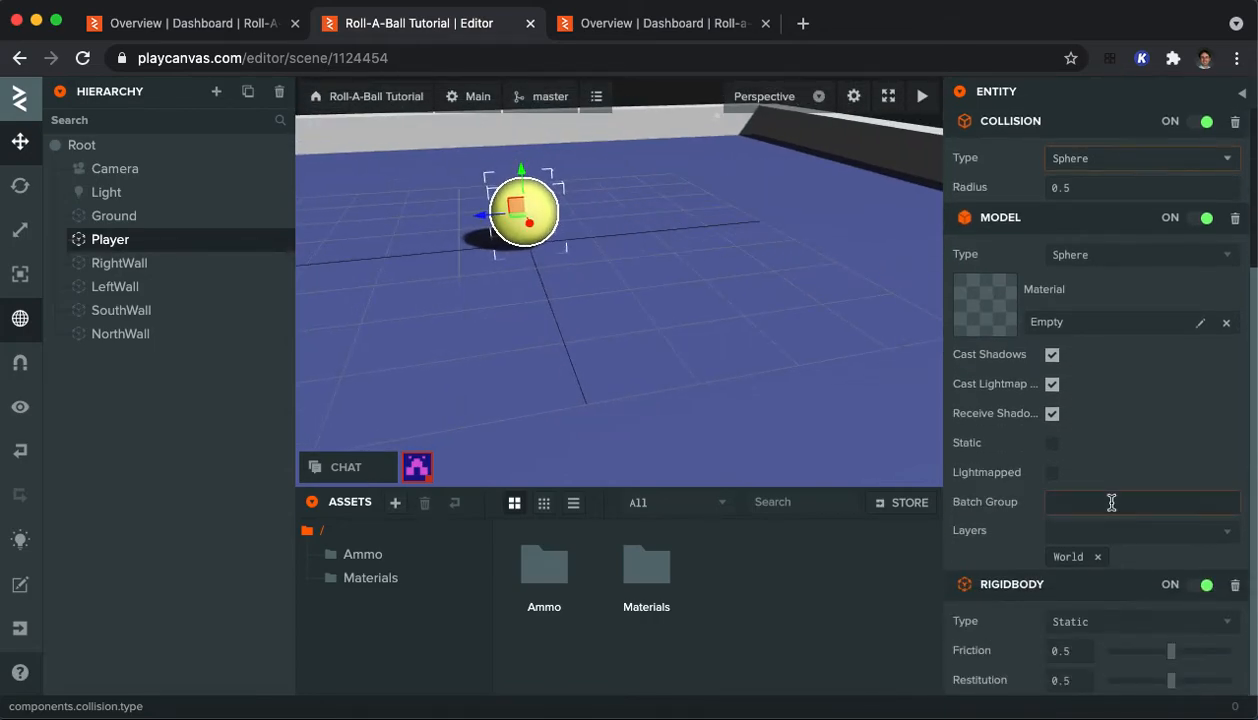
{"action": "left_click", "coordinate": [1069, 630]}
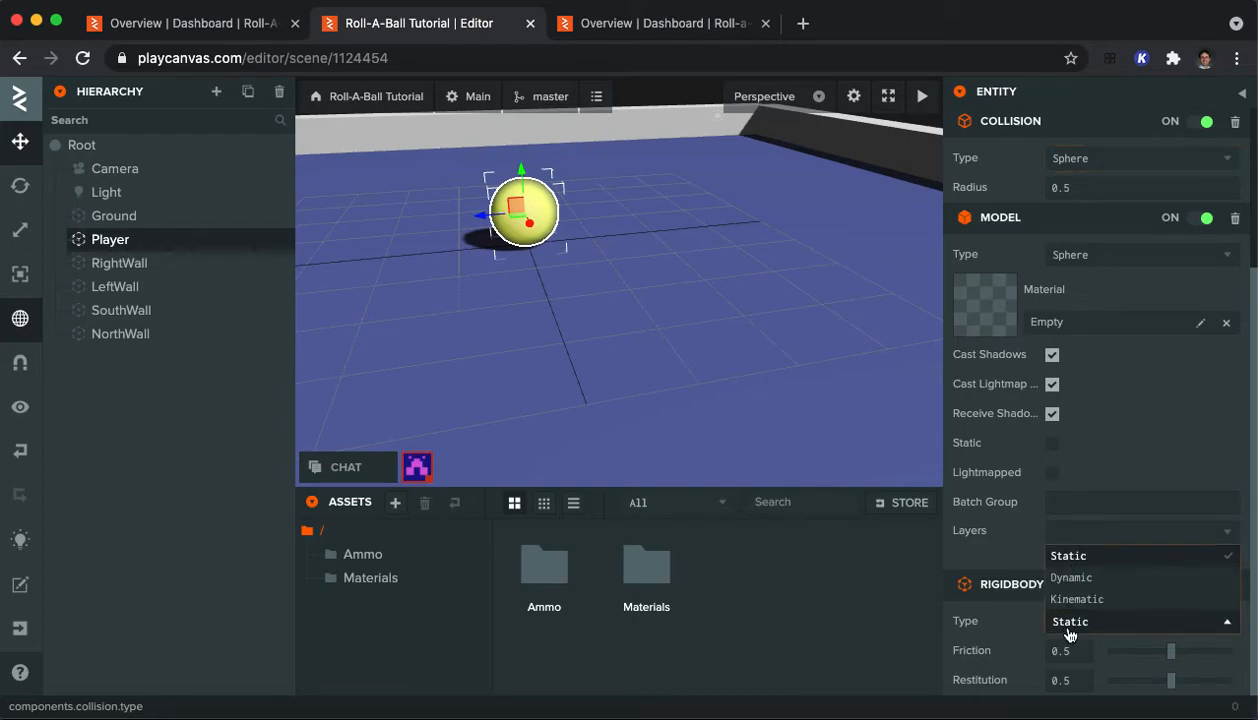
{"action": "left_click", "coordinate": [1072, 578]}
{"action": "scroll", "coordinate": [1025, 601], "scroll_direction": "down", "scroll_amount": 3}
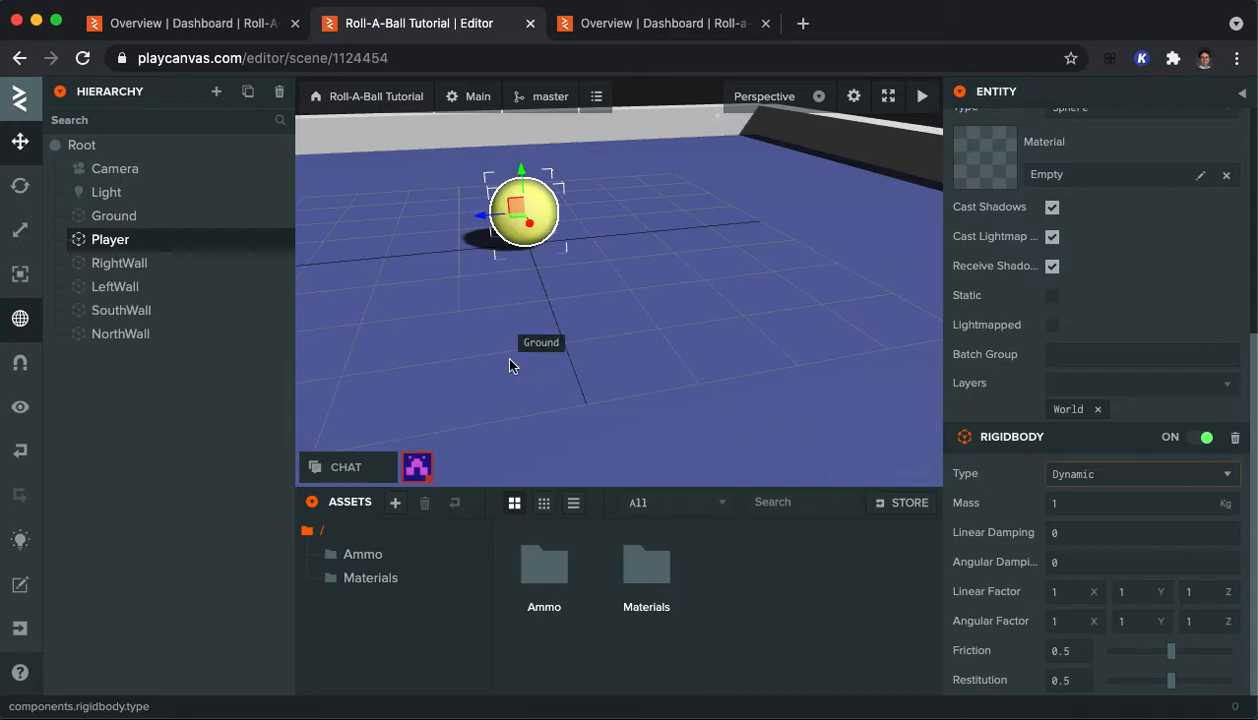
Set the RightWall's collision box half extents to 1 in Y and 10 in Z
{"action": "left_click", "coordinate": [147, 269]}
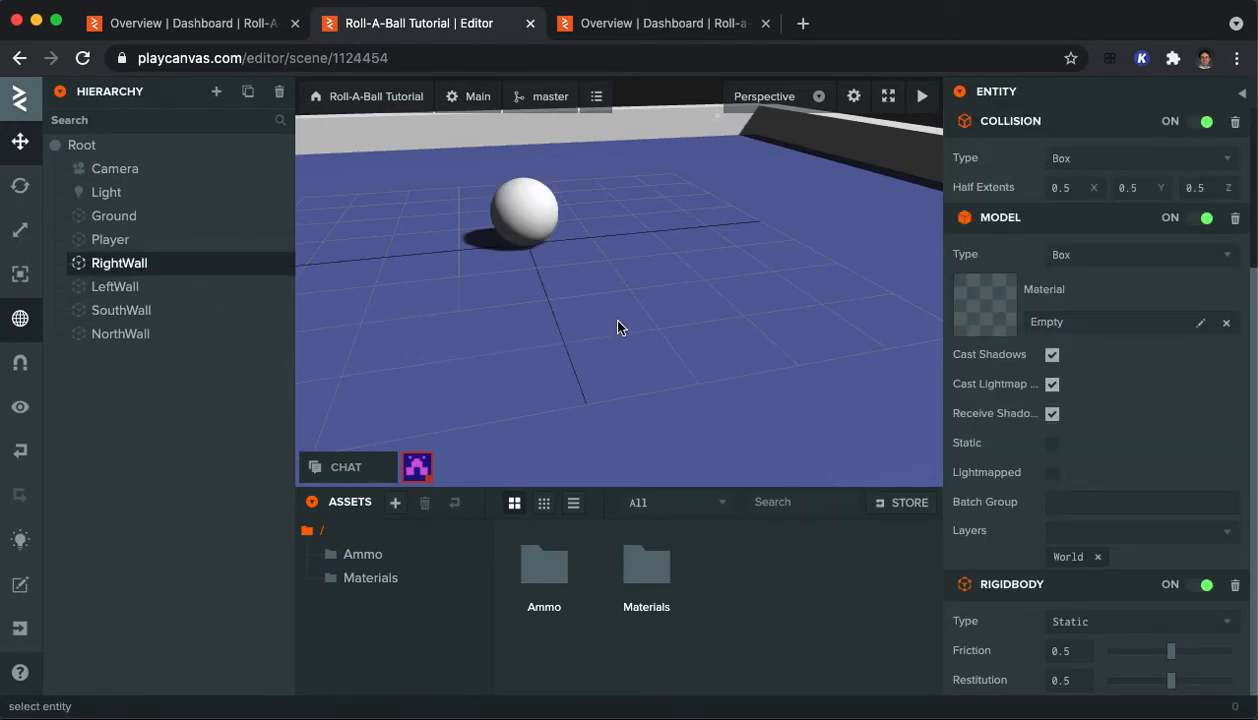
{"action": "scroll", "coordinate": [619, 327], "scroll_direction": "down", "scroll_amount": 5}
{"action": "scroll", "coordinate": [619, 327], "scroll_direction": "up", "scroll_amount": 4}
{"action": "scroll", "coordinate": [620, 326], "scroll_direction": "down", "scroll_amount": 4}
{"action": "scroll", "coordinate": [621, 326], "scroll_direction": "up", "scroll_amount": 3}
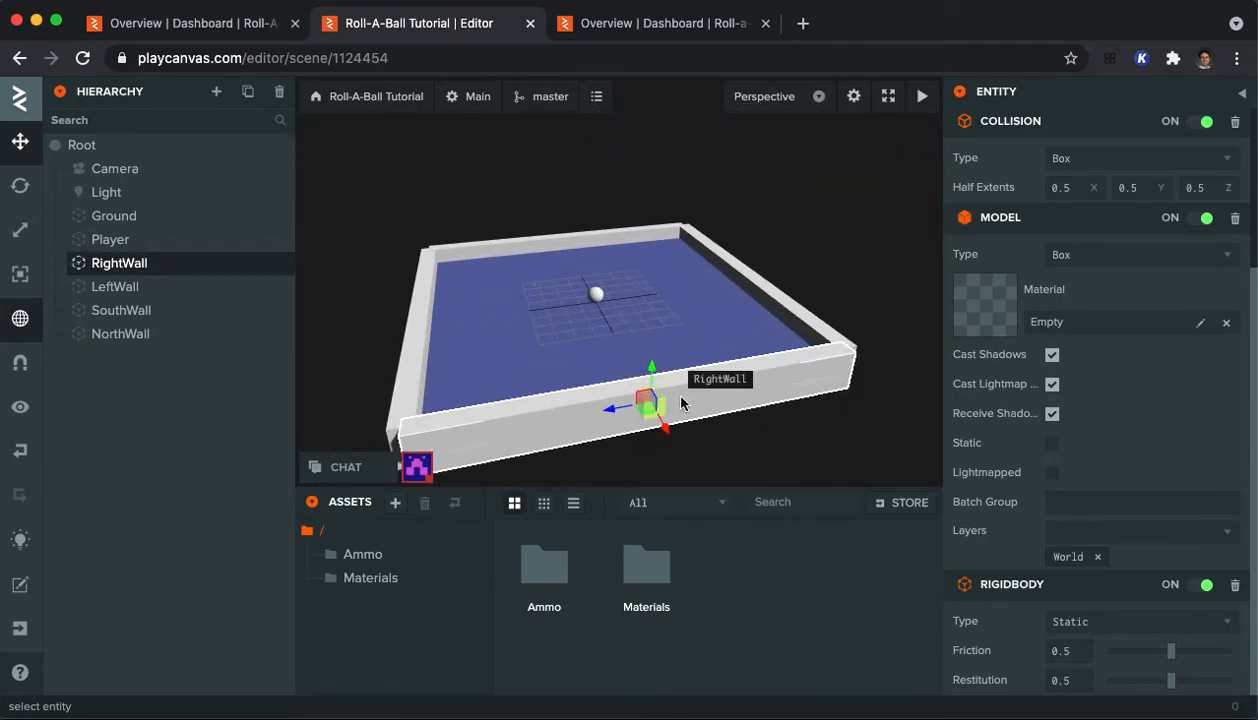
{"action": "scroll", "coordinate": [1110, 300], "scroll_direction": "up", "scroll_amount": 5}
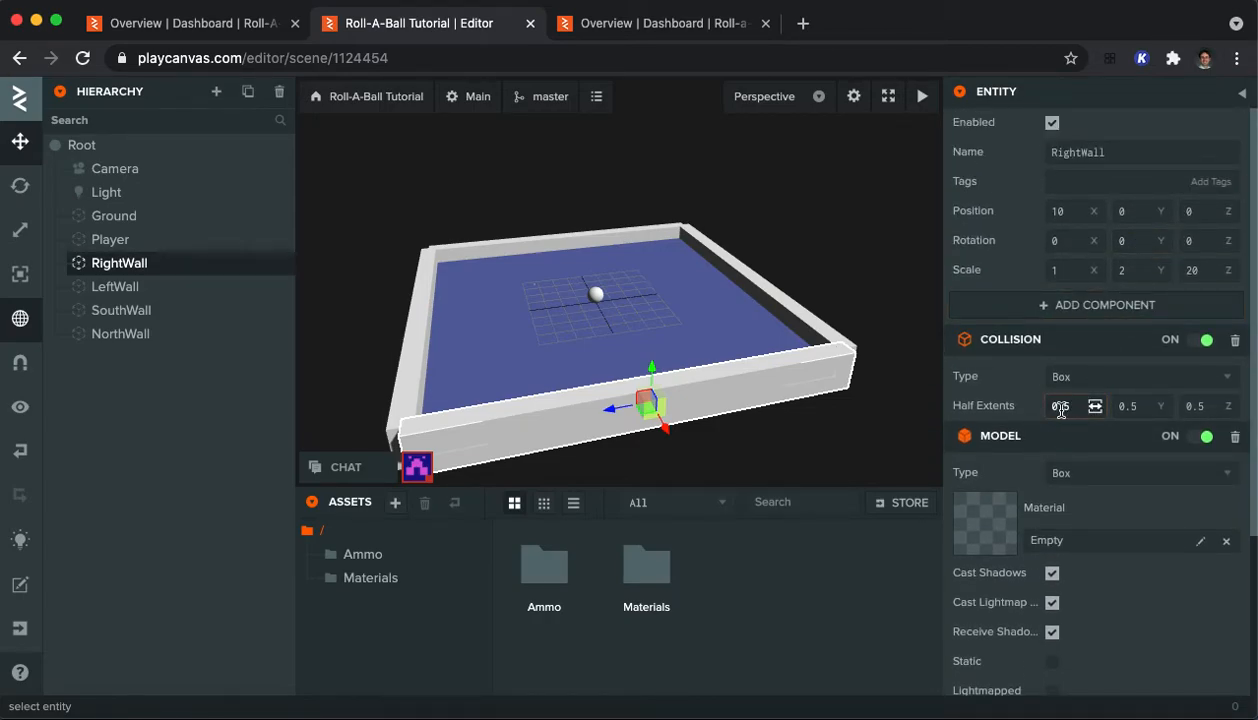
{"action": "left_click", "coordinate": [1127, 406]}
{"action": "type", "text": "1"}
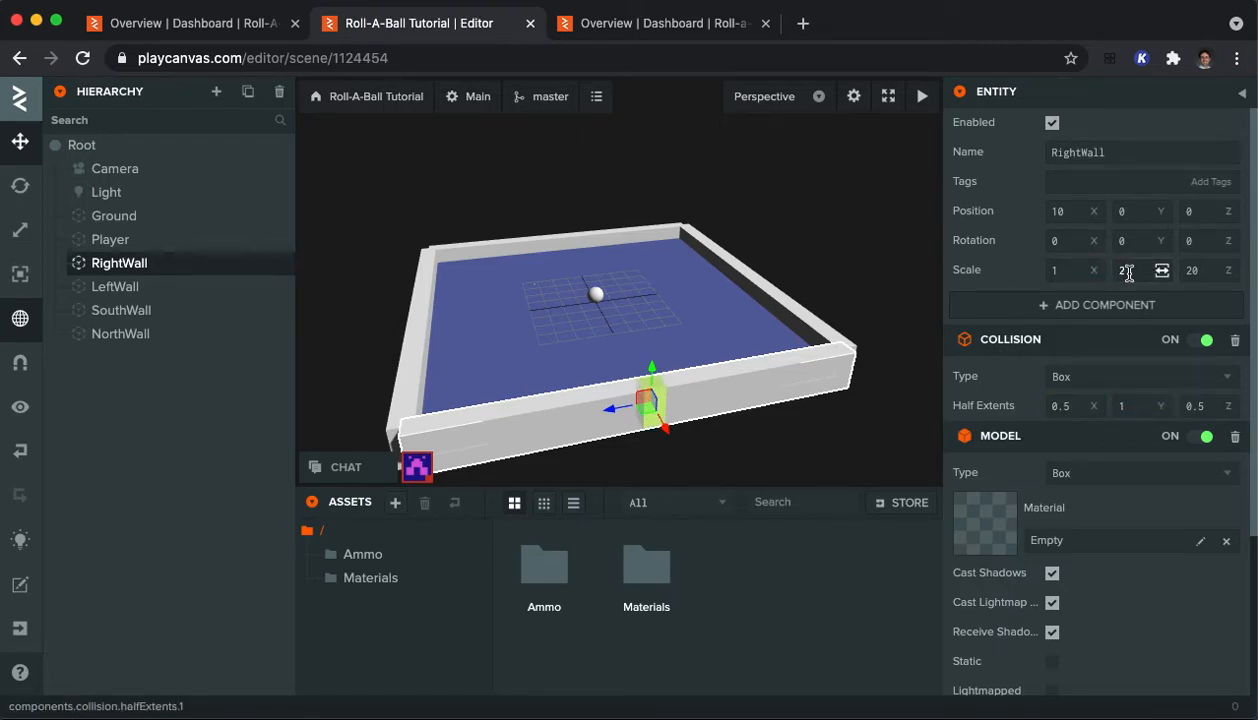
{"action": "left_click", "coordinate": [1197, 406]}
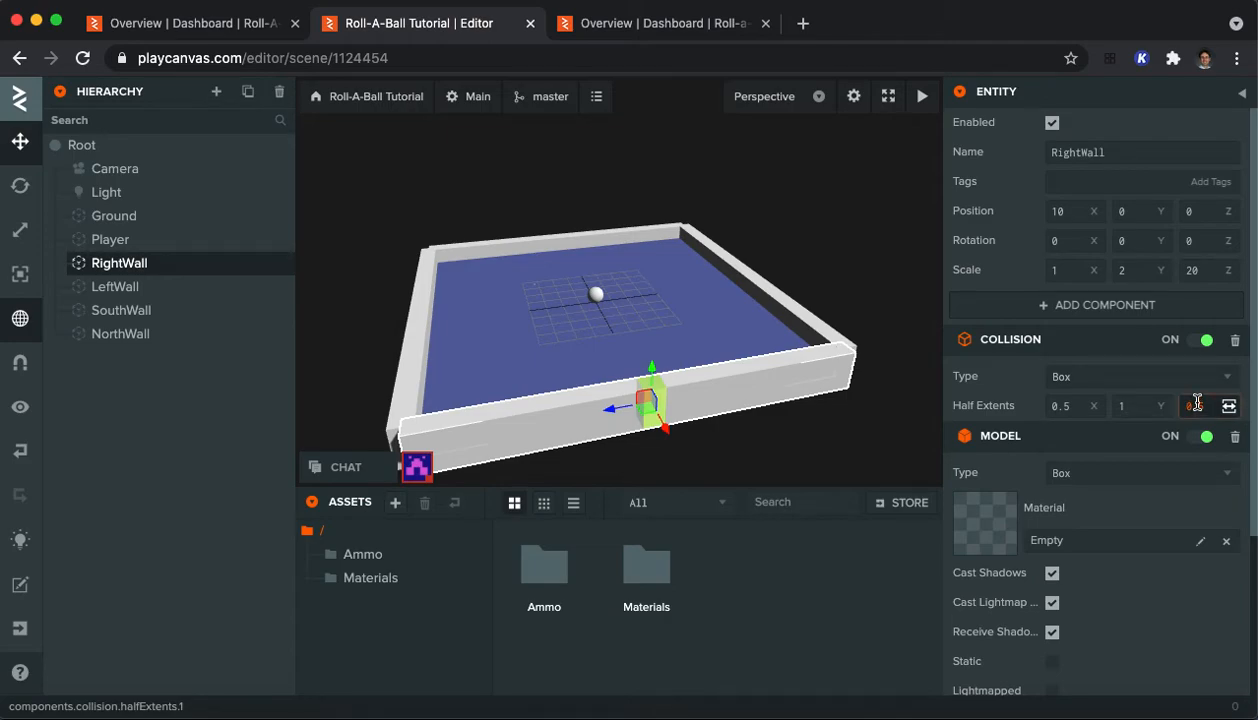
{"action": "type", "text": "10"}
{"action": "key", "text": "Return"}
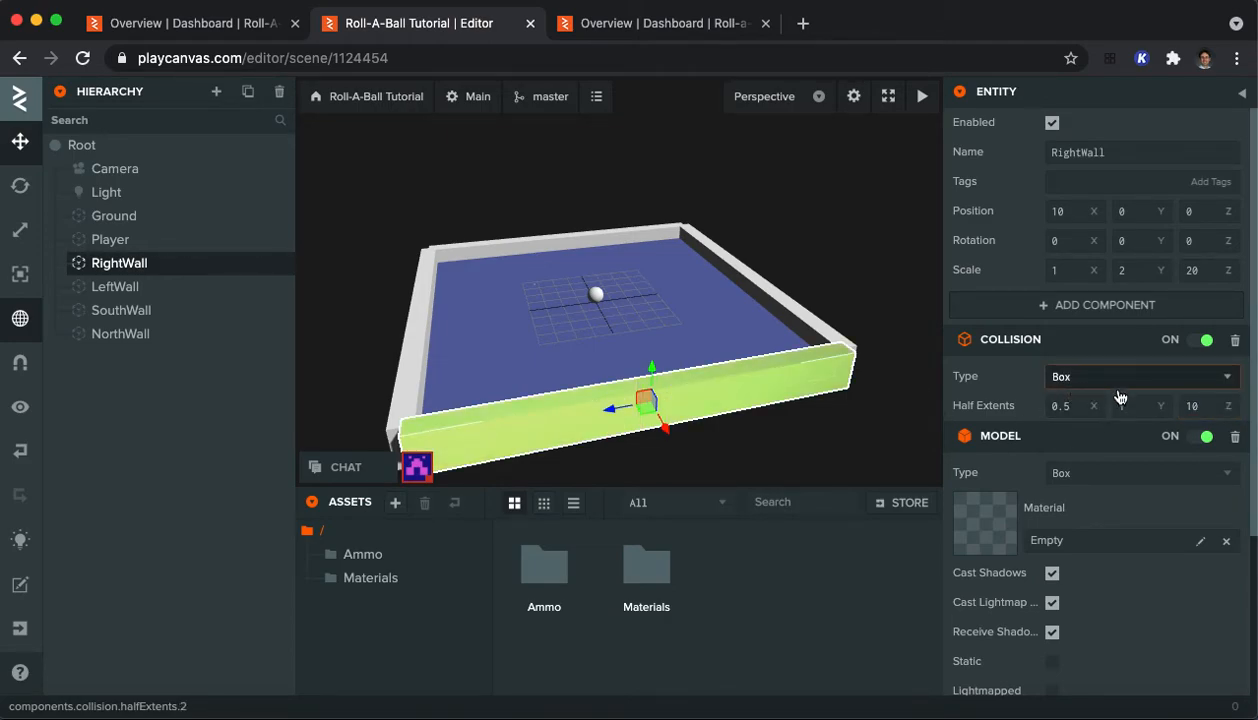
{"action": "mouse_move", "coordinate": [1120, 425]}
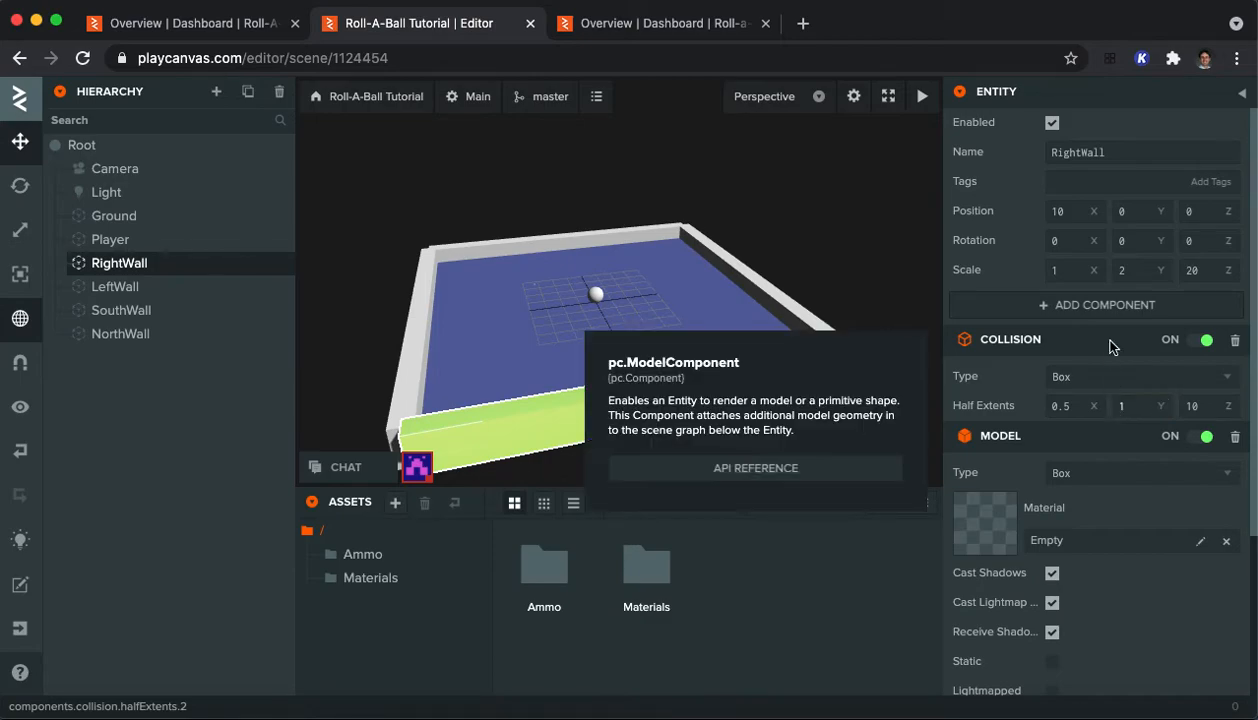
{"action": "scroll", "coordinate": [977, 330], "scroll_direction": "down", "scroll_amount": 3}
{"action": "scroll", "coordinate": [977, 330], "scroll_direction": "down", "scroll_amount": 1}
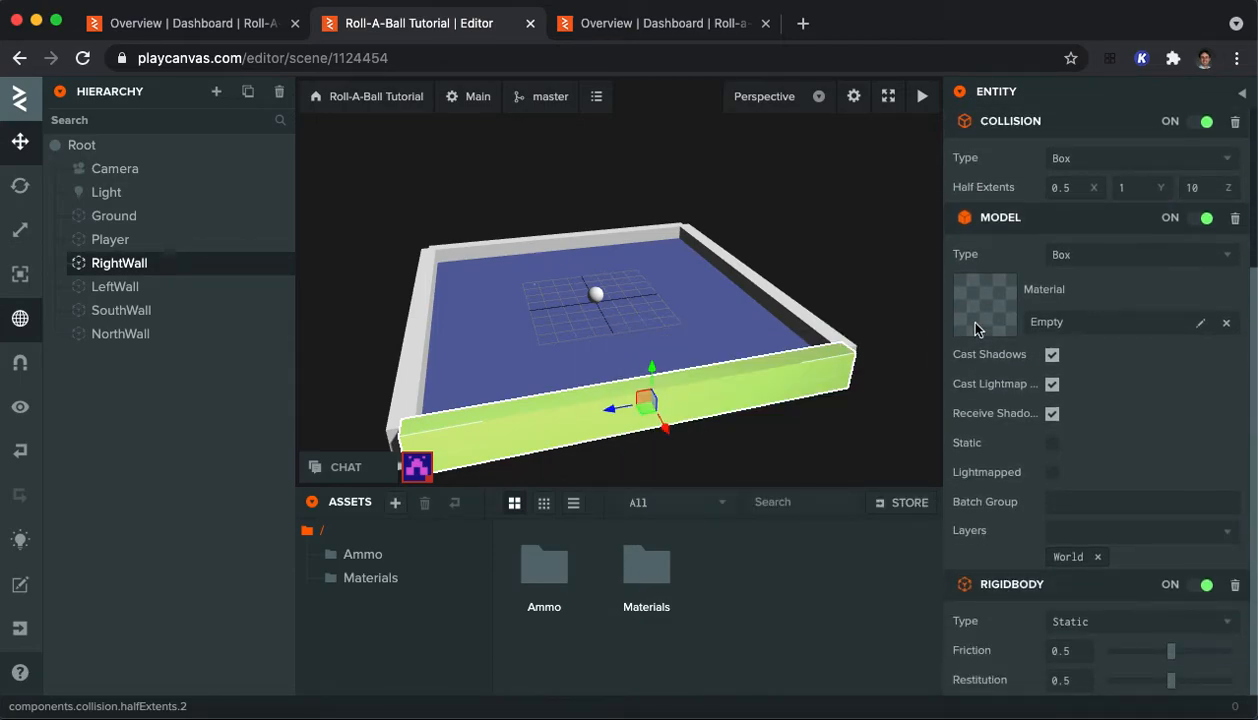
Set the NorthWall's collision box half extents to 10 in X and 1 in Y
{"action": "left_click", "coordinate": [752, 286]}
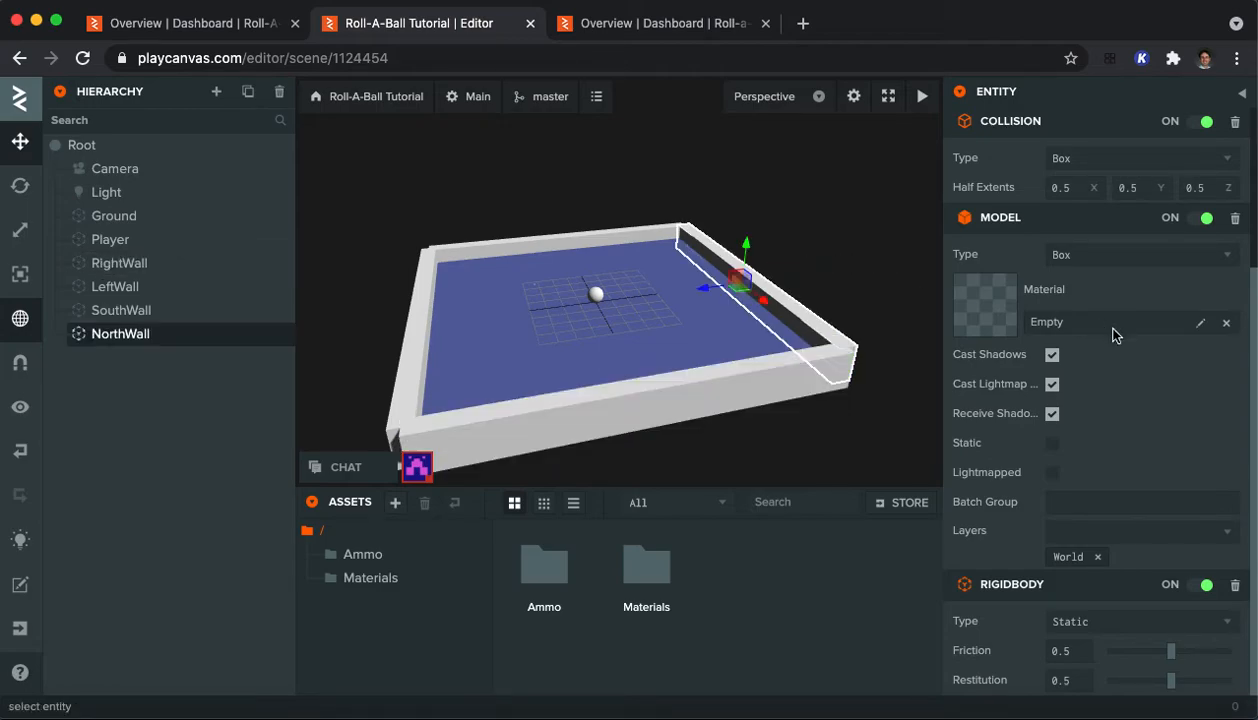
{"action": "scroll", "coordinate": [1110, 332], "scroll_direction": "up", "scroll_amount": 4}
{"action": "left_click", "coordinate": [1068, 375]}
{"action": "type", "text": "10"}
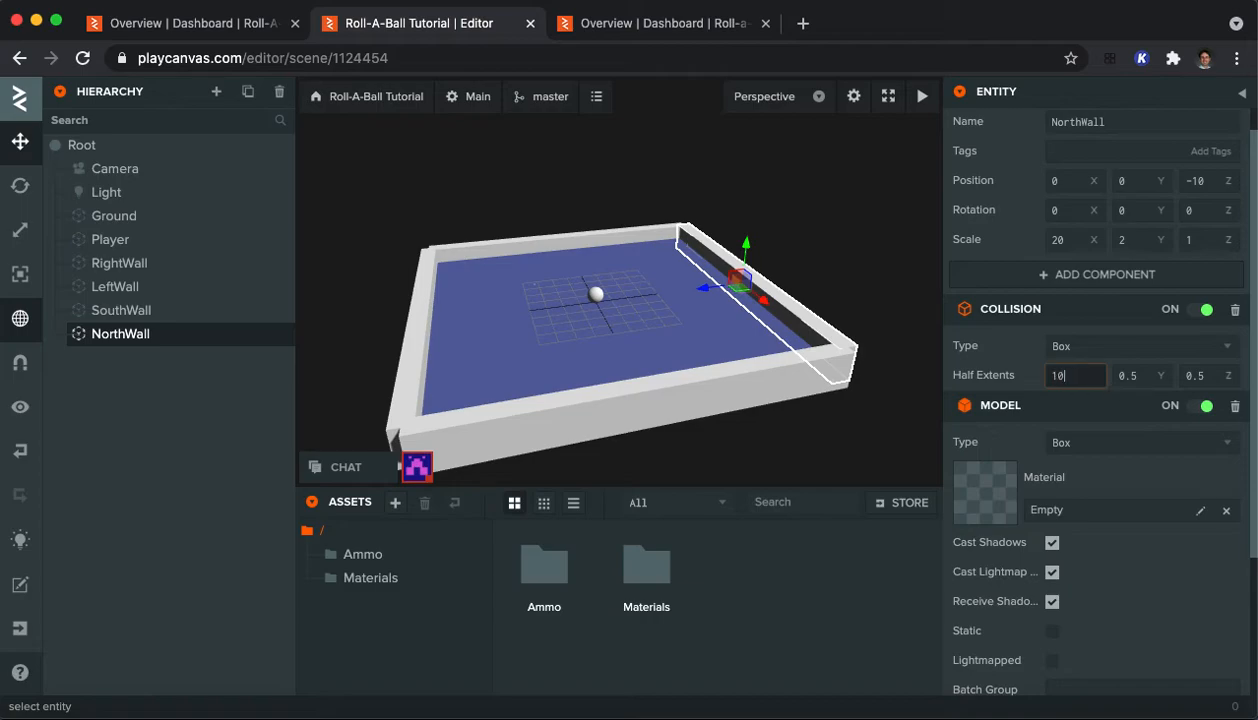
{"action": "left_click", "coordinate": [1129, 380]}
{"action": "type", "text": "1"}
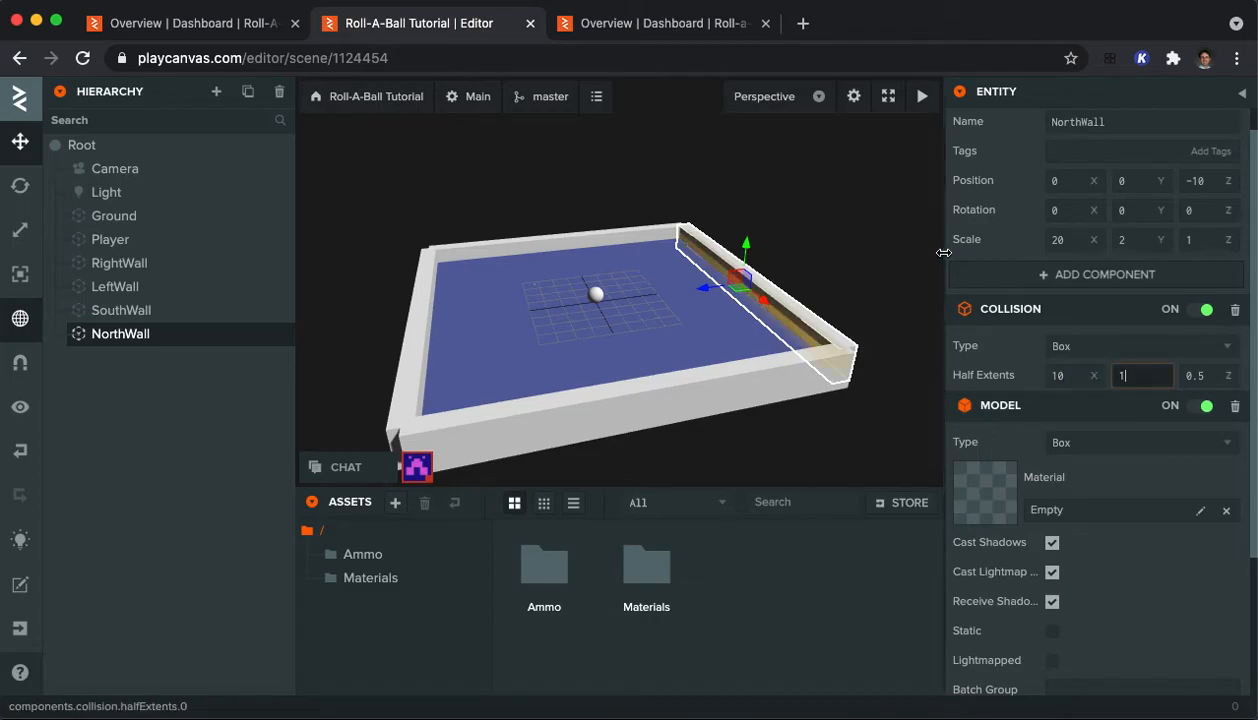
{"action": "left_click", "coordinate": [1195, 375]}
Set the LeftWall's collision box half extents to 10 in Z and 1 in Y
{"action": "left_click", "coordinate": [596, 240]}
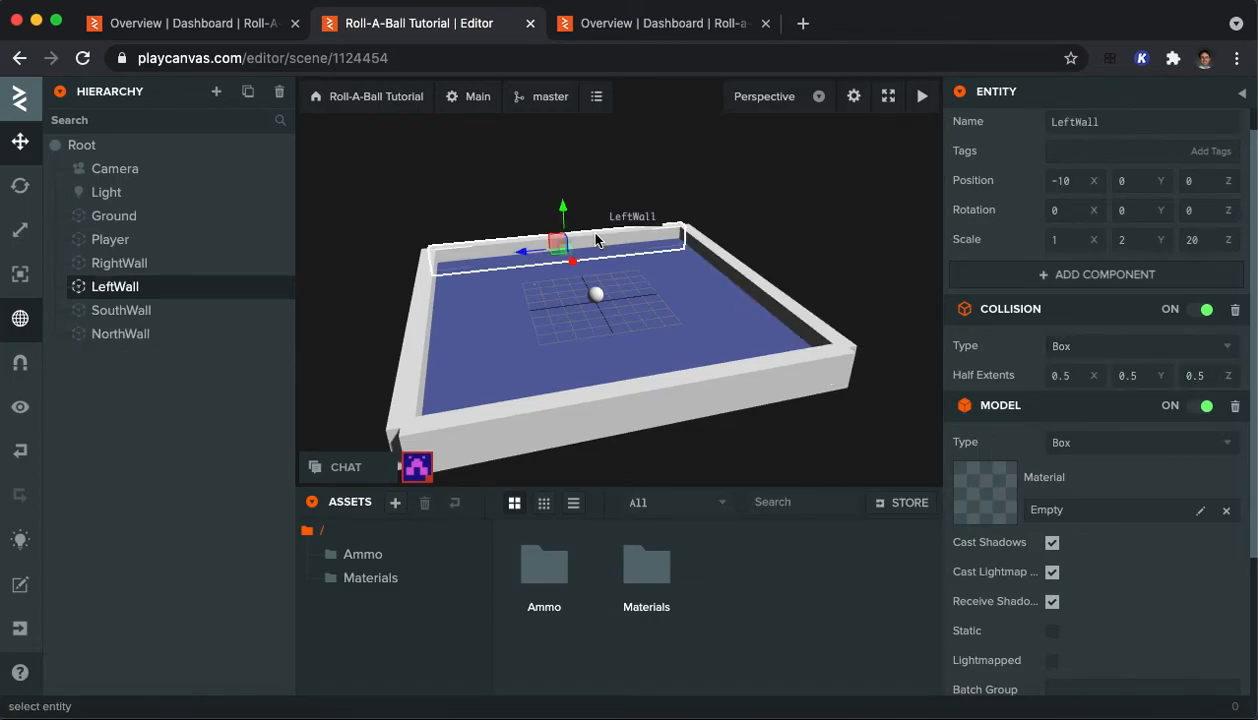
{"action": "left_click", "coordinate": [1195, 376]}
{"action": "type", "text": "10"}
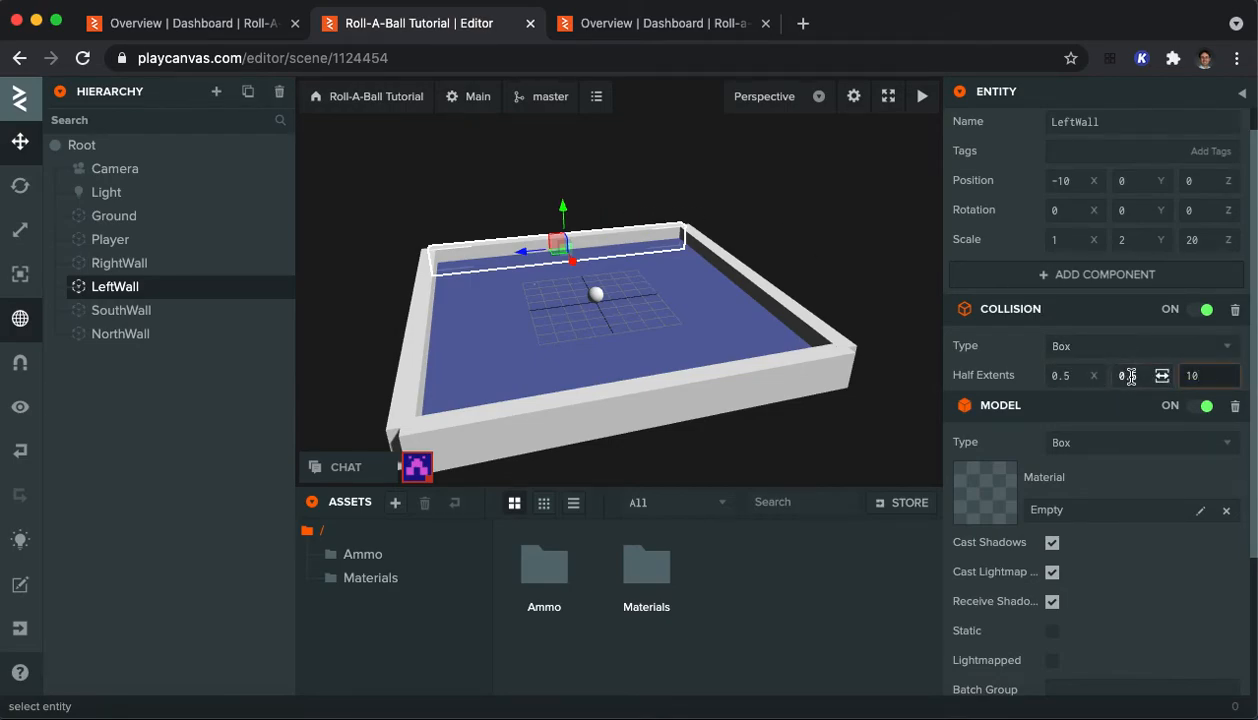
{"action": "double_click", "coordinate": [1133, 378]}
{"action": "type", "text": "1"}
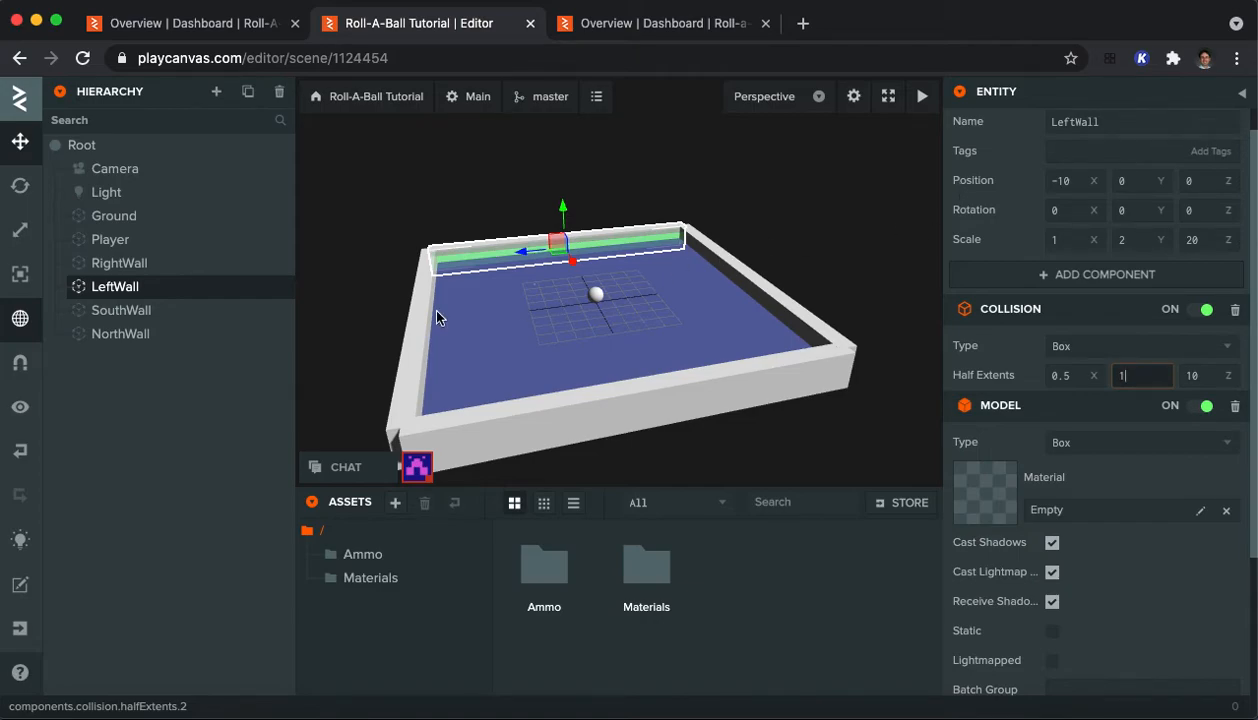
Set the SouthWall's collision box half extents to 10 in X and 1 in Y
{"action": "left_click", "coordinate": [411, 306]}
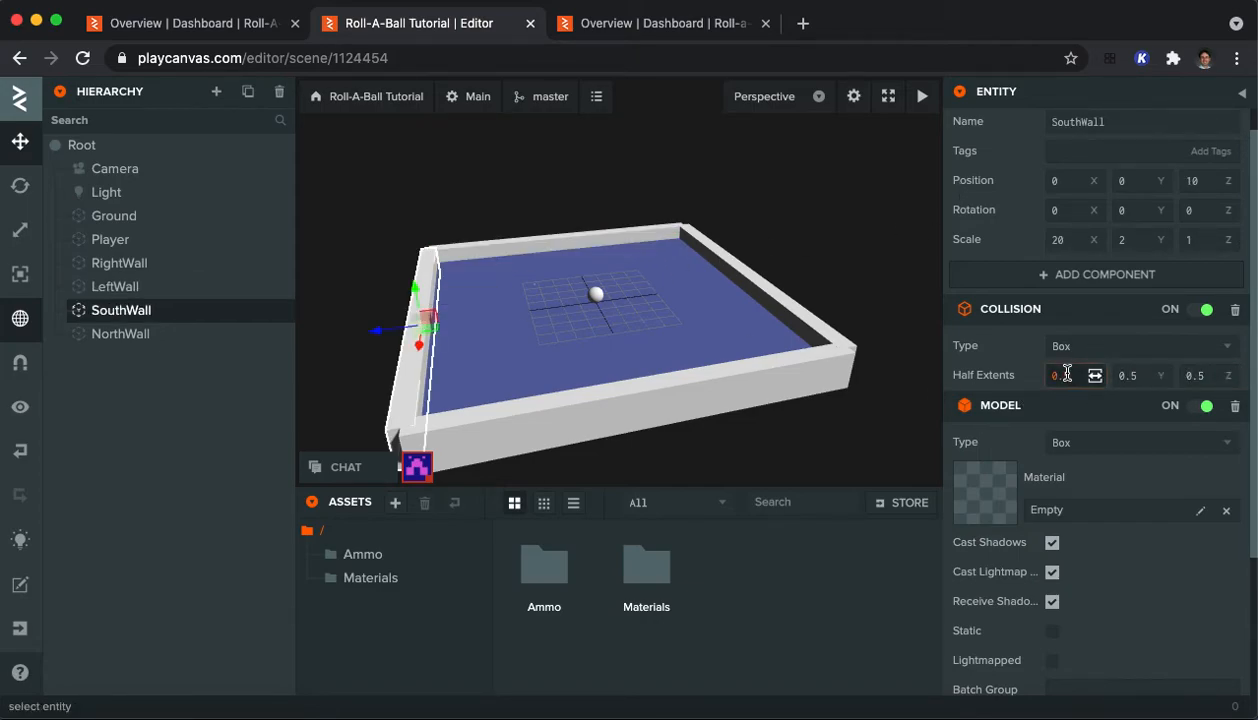
{"action": "type", "text": "0"}
{"action": "left_click", "coordinate": [1125, 375]}
{"action": "type", "text": "1"}
{"action": "left_click", "coordinate": [1205, 375]}
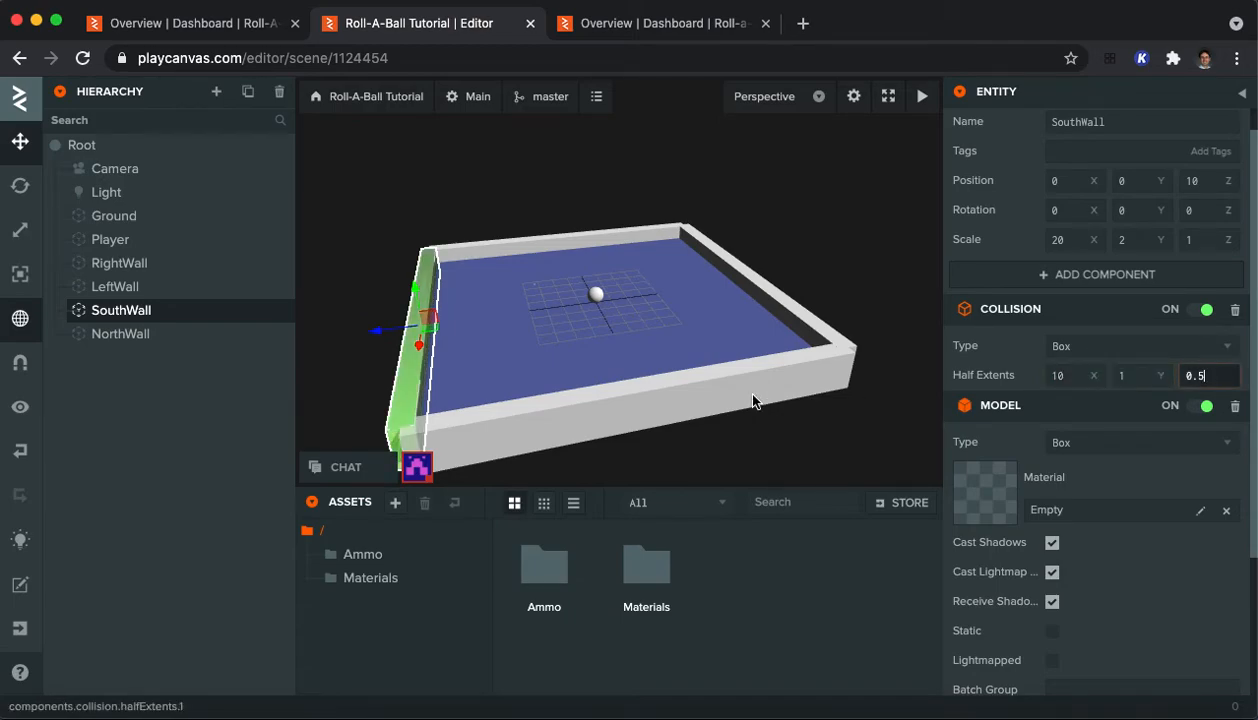
{"action": "left_click", "coordinate": [712, 403]}
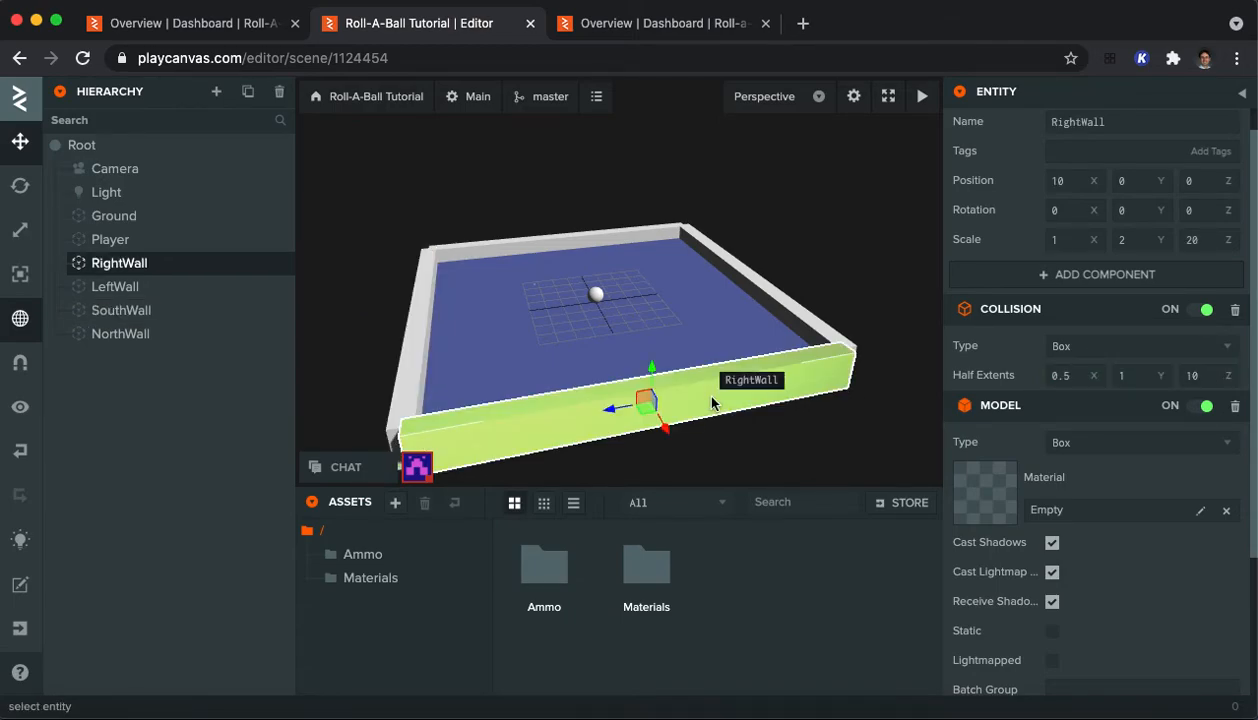
{"action": "left_click", "coordinate": [843, 255]}
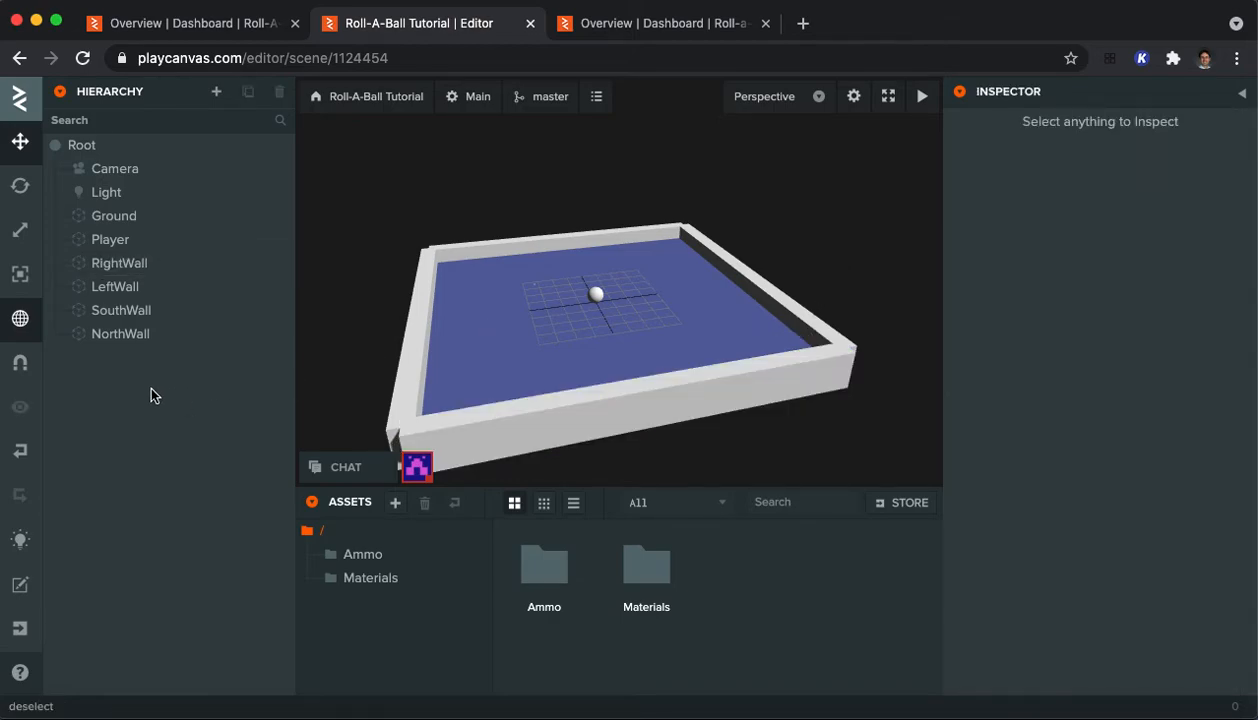
Create a new empty entity under Root and name it Walls
{"action": "left_click", "coordinate": [87, 148]}
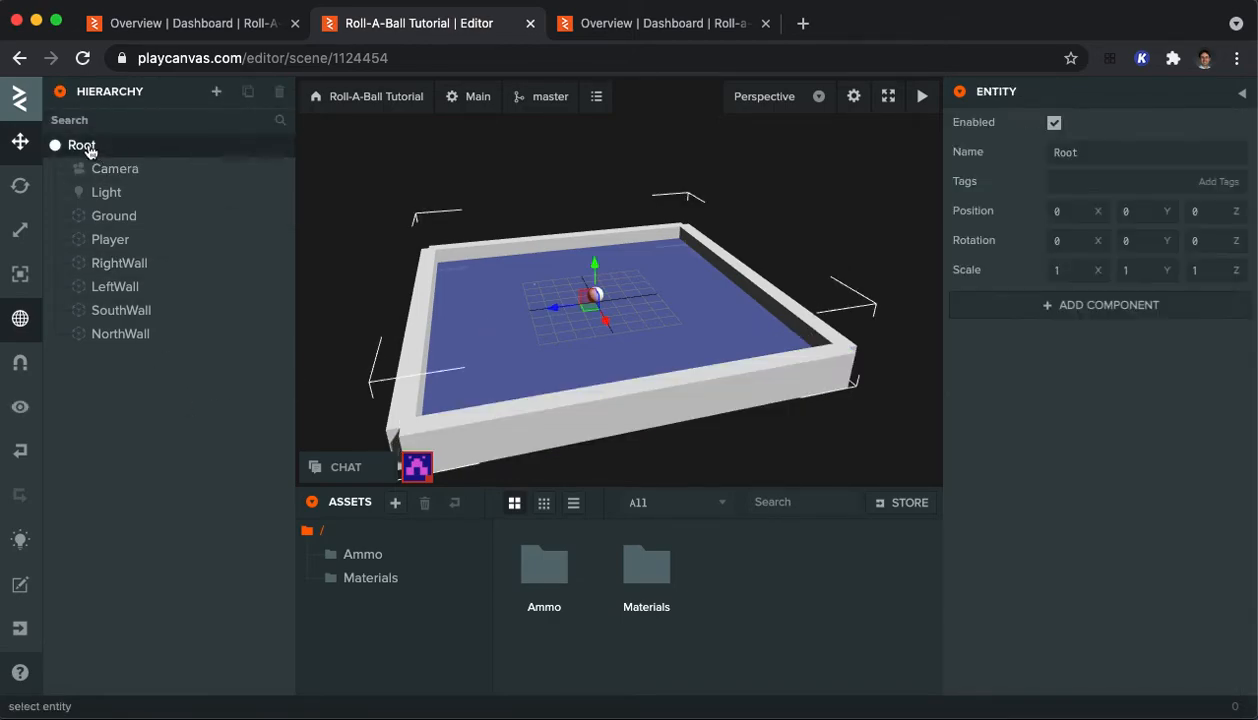
{"action": "left_click", "coordinate": [215, 92]}
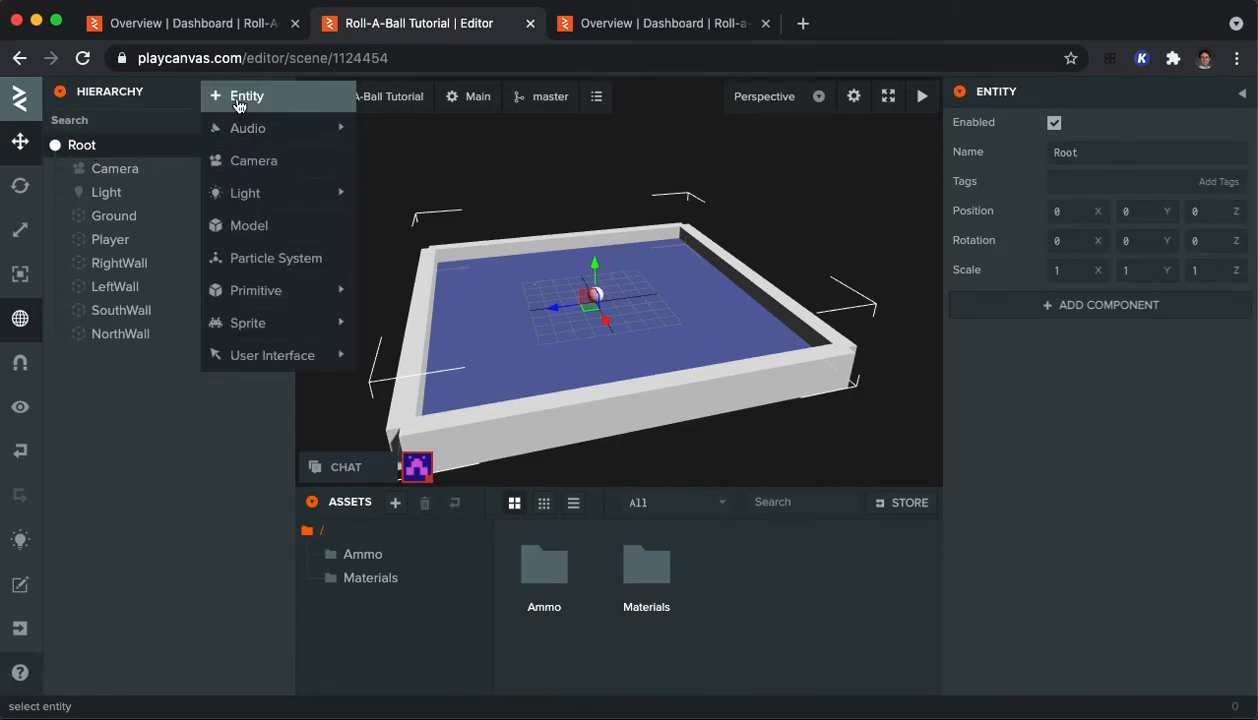
{"action": "left_click", "coordinate": [236, 98]}
{"action": "double_click", "coordinate": [121, 357]}
{"action": "type", "text": "Walls"}
{"action": "key", "text": "Return"}
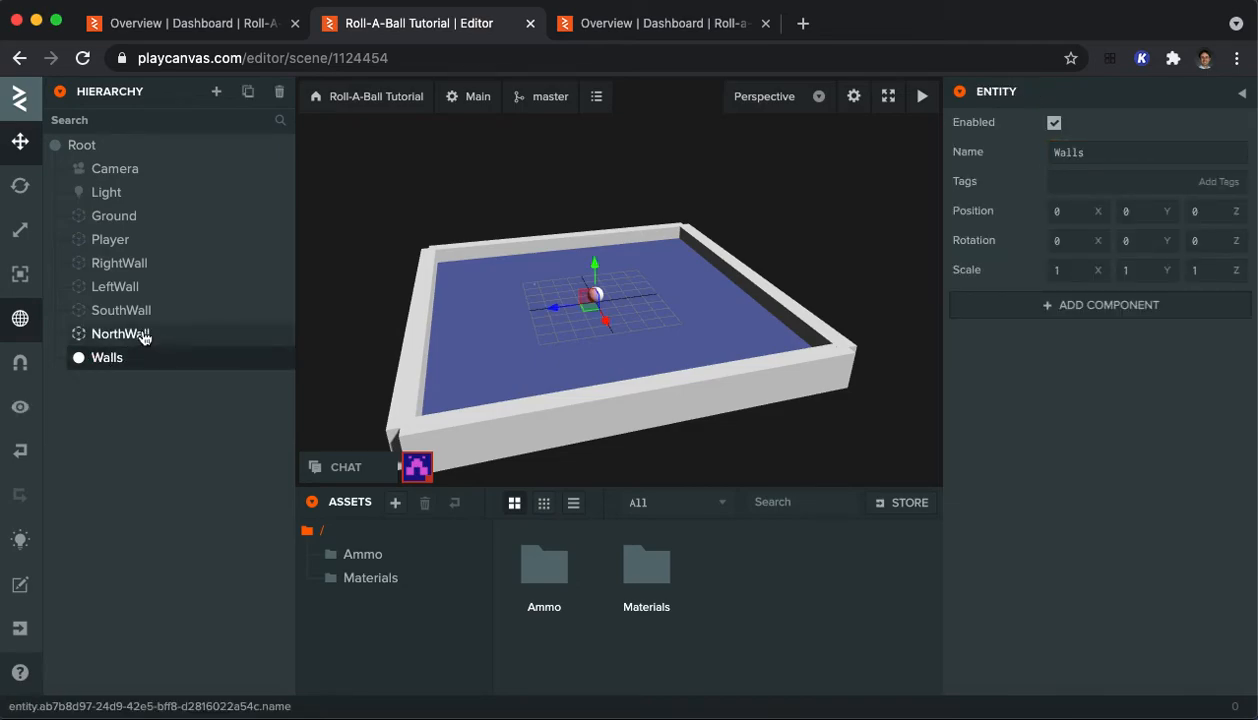
Make the RightWall, LeftWall, SouthWall and NorthWall entities children of the Walls entity and collapse the group
{"action": "left_click", "coordinate": [146, 334]}
{"action": "left_click", "coordinate": [133, 264], "text": "shift"}
{"action": "left_click_drag", "start_coordinate": [132, 333], "coordinate": [110, 367]}
{"action": "left_click", "coordinate": [55, 264]}
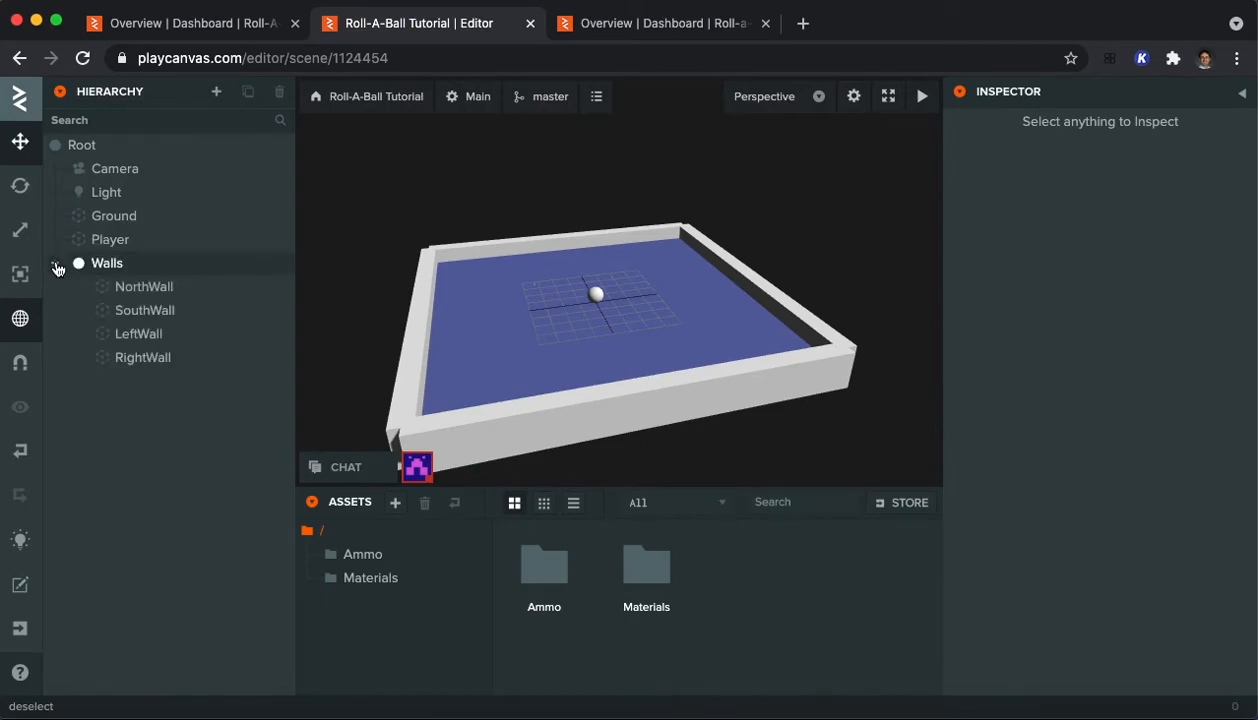
{"action": "left_click", "coordinate": [56, 266]}
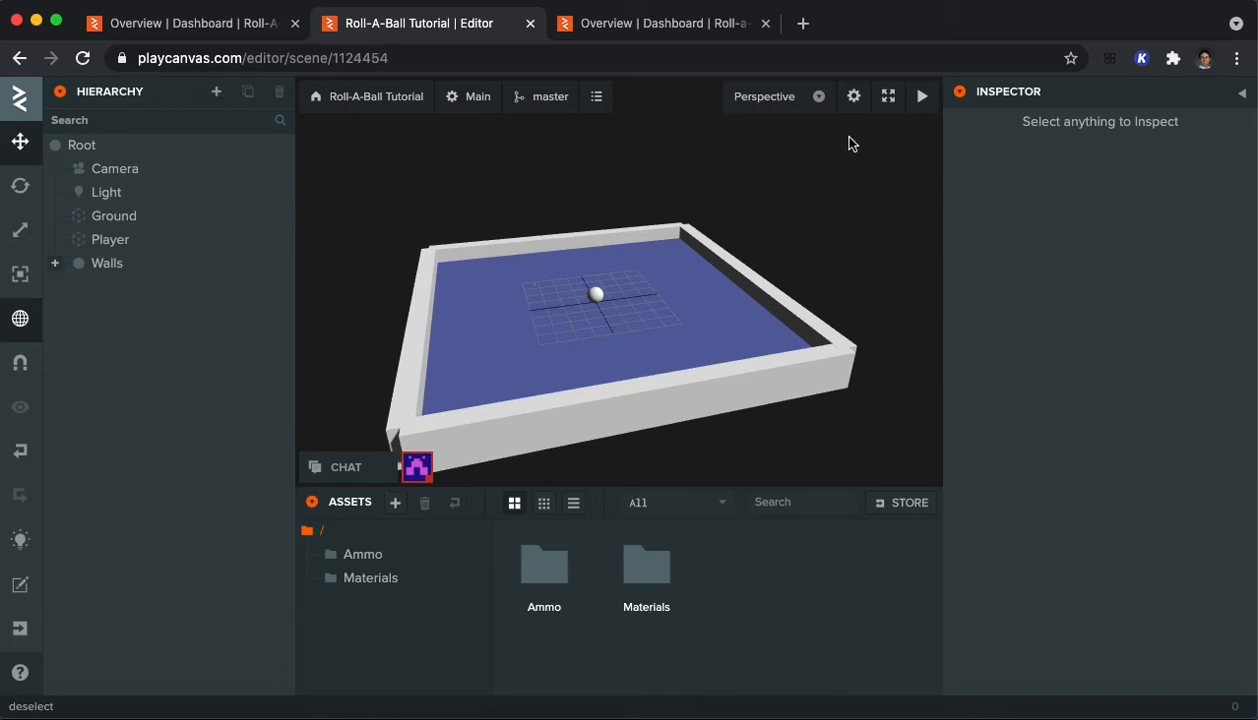
Launch the scene to check how the ball falls and rests on the ground, and close the preview
{"action": "left_click", "coordinate": [922, 97]}
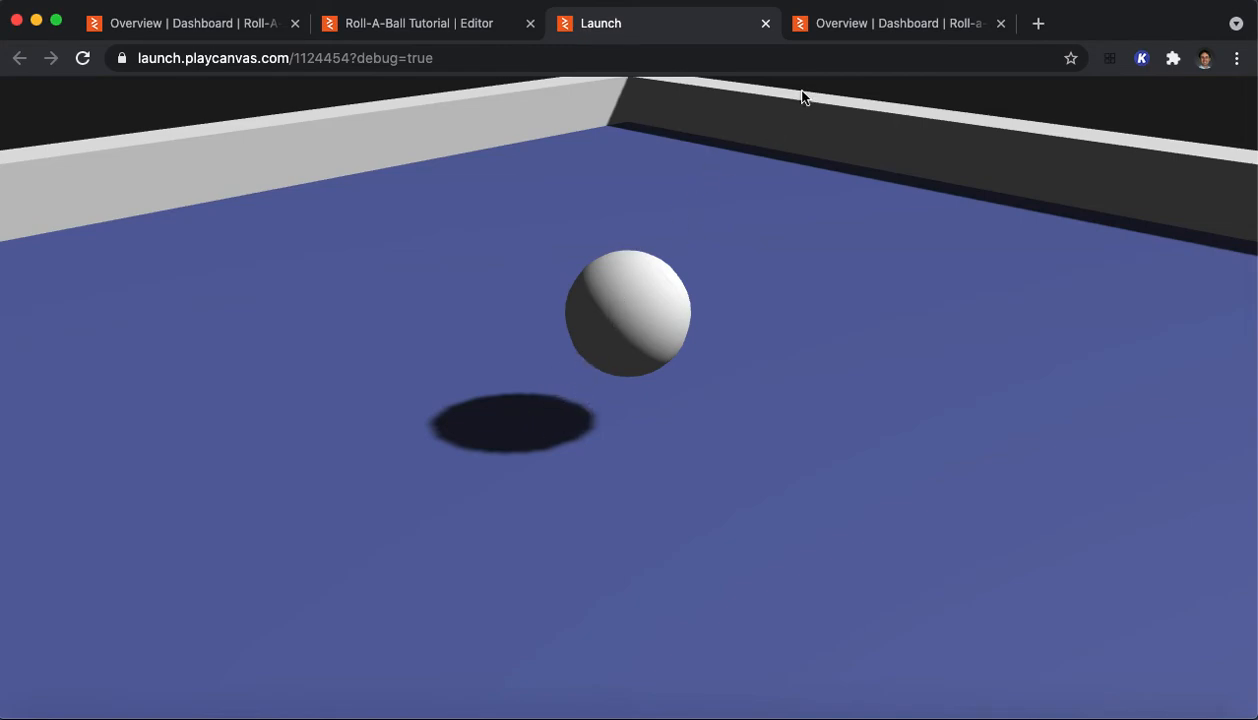
{"action": "left_click", "coordinate": [765, 23]}
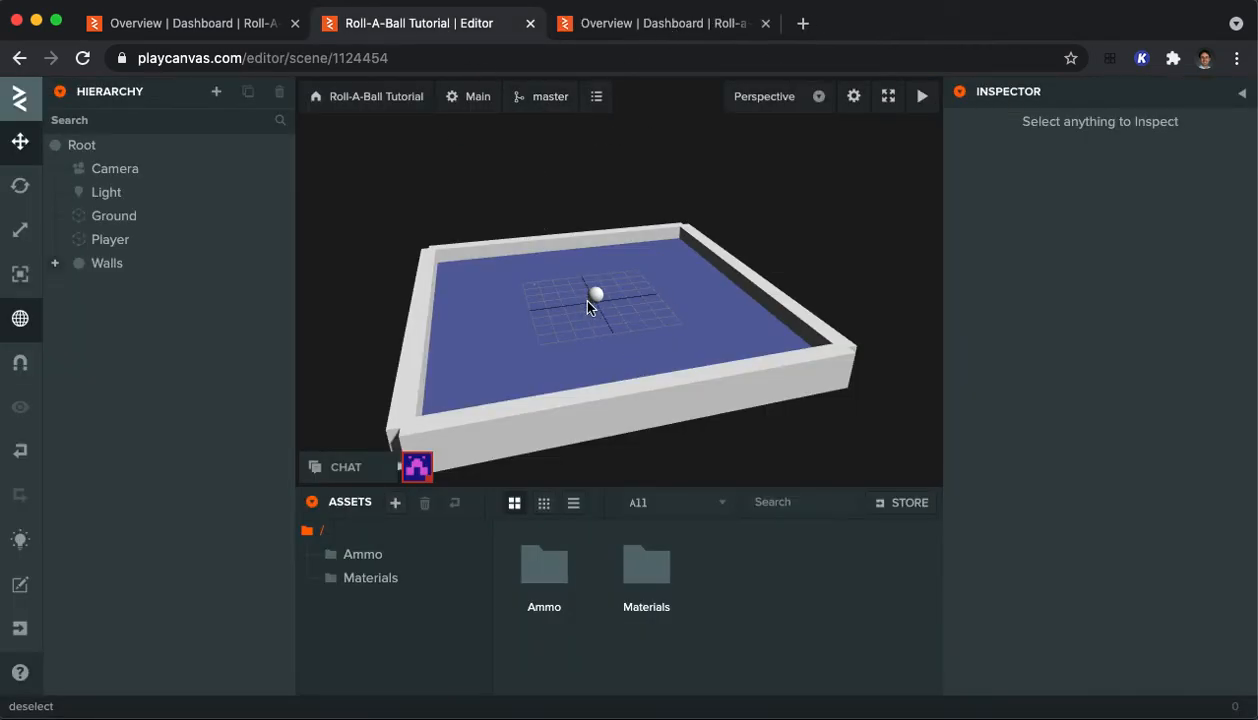
Set the Ground's collision box half extent in Y to 0
{"action": "left_click", "coordinate": [520, 344]}
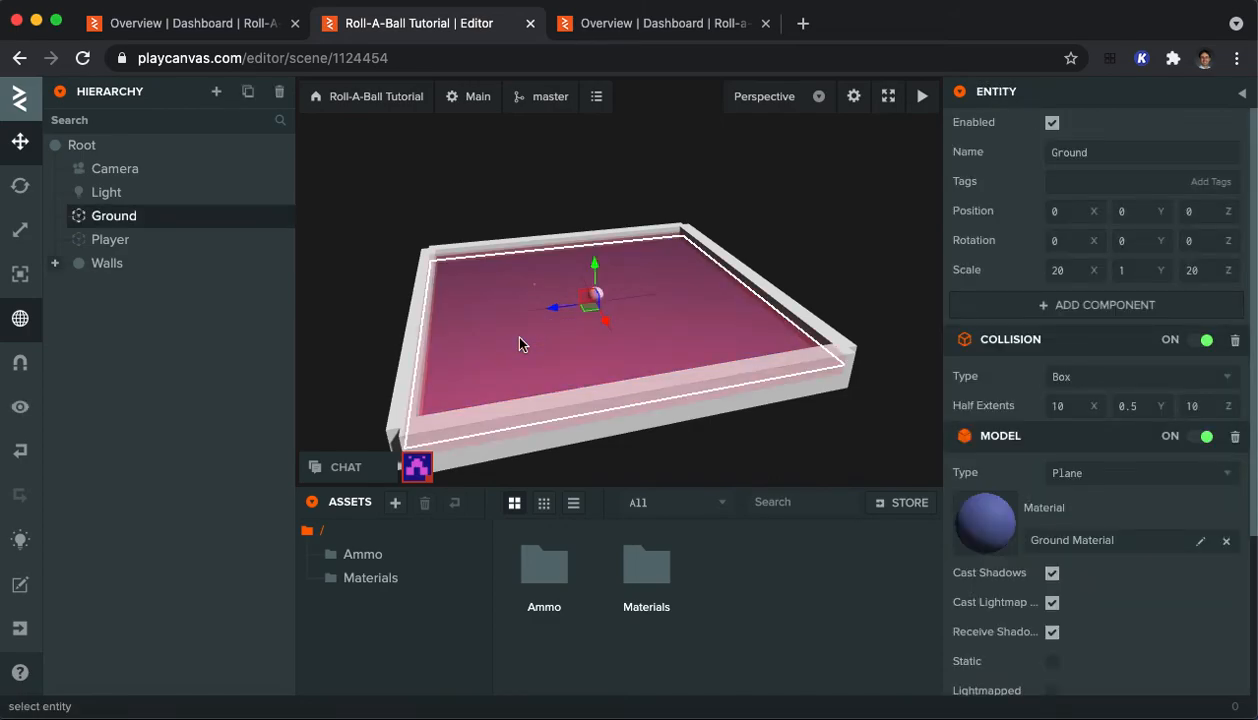
{"action": "left_click", "coordinate": [1127, 407]}
{"action": "type", "text": "0"}
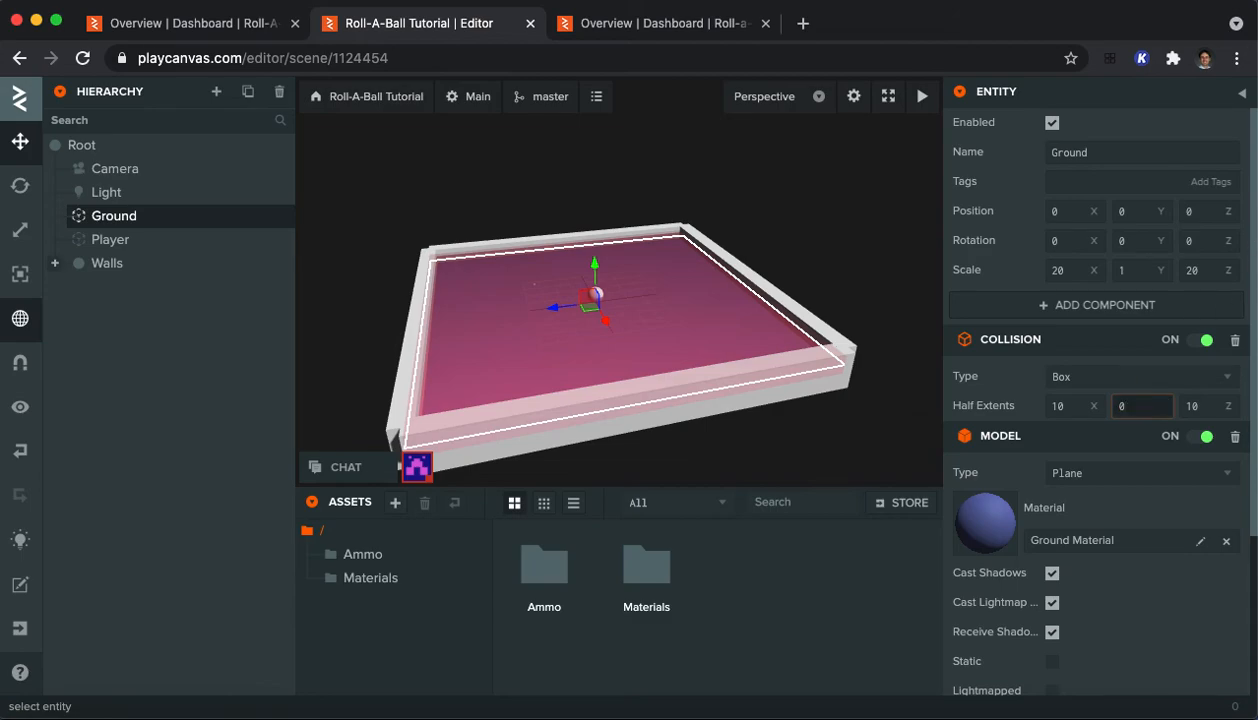
{"action": "key", "text": "Return"}
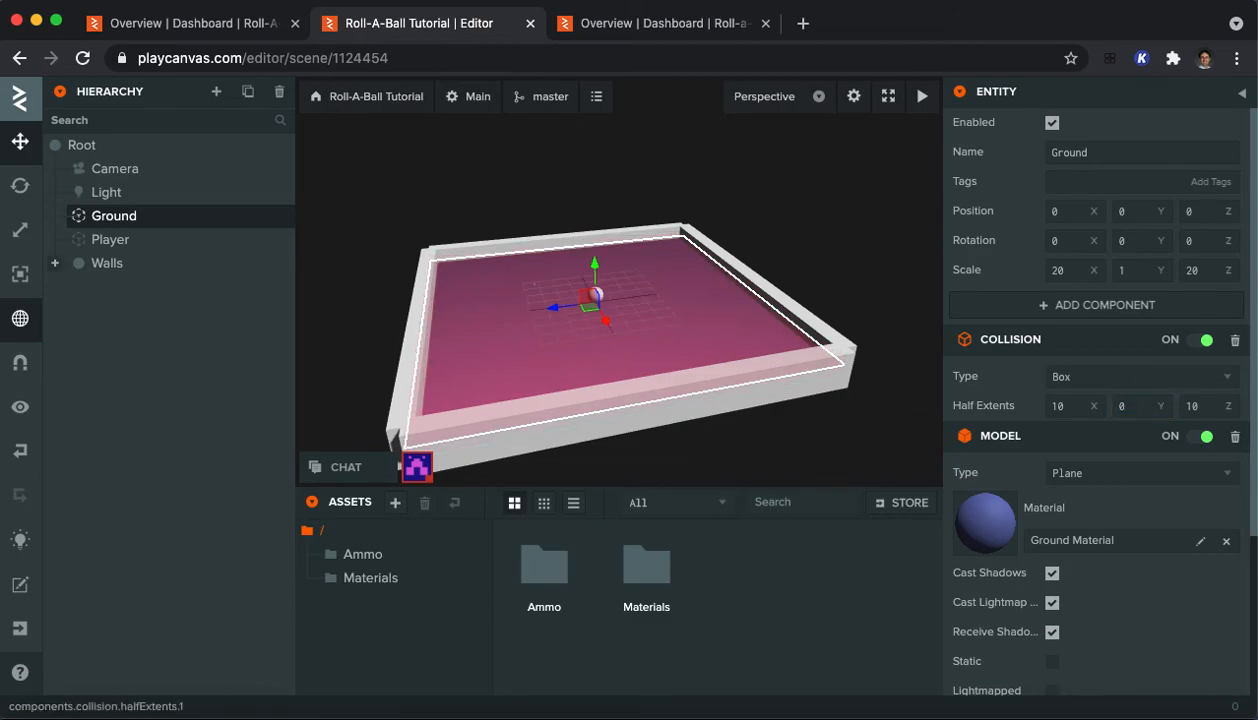